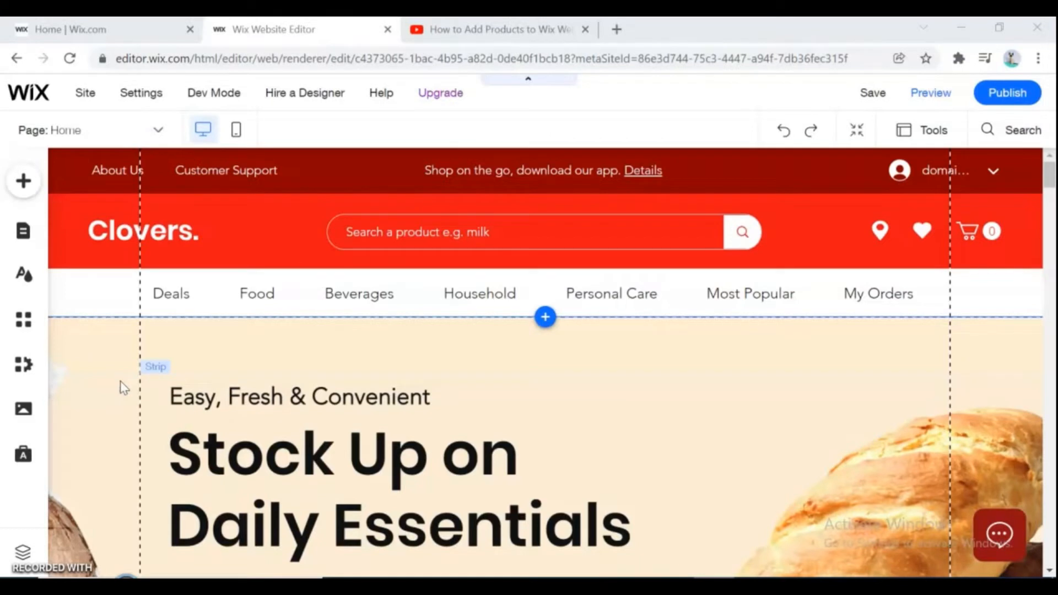
- Open the Wix Stores product manager from the installed business apps
{"action": "left_click", "coordinate": [24, 363]}
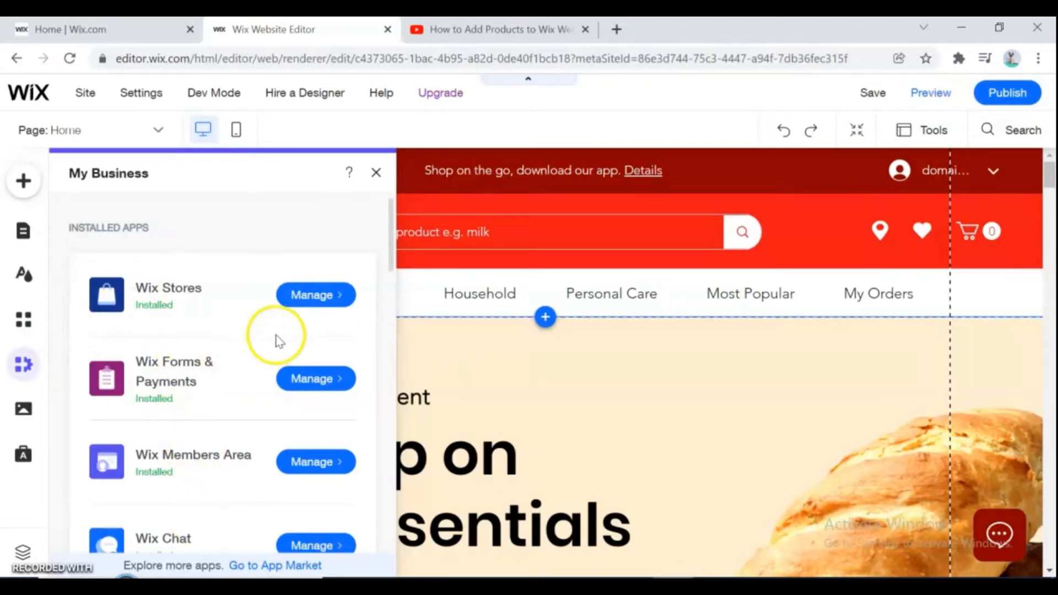
{"action": "left_click", "coordinate": [315, 296]}
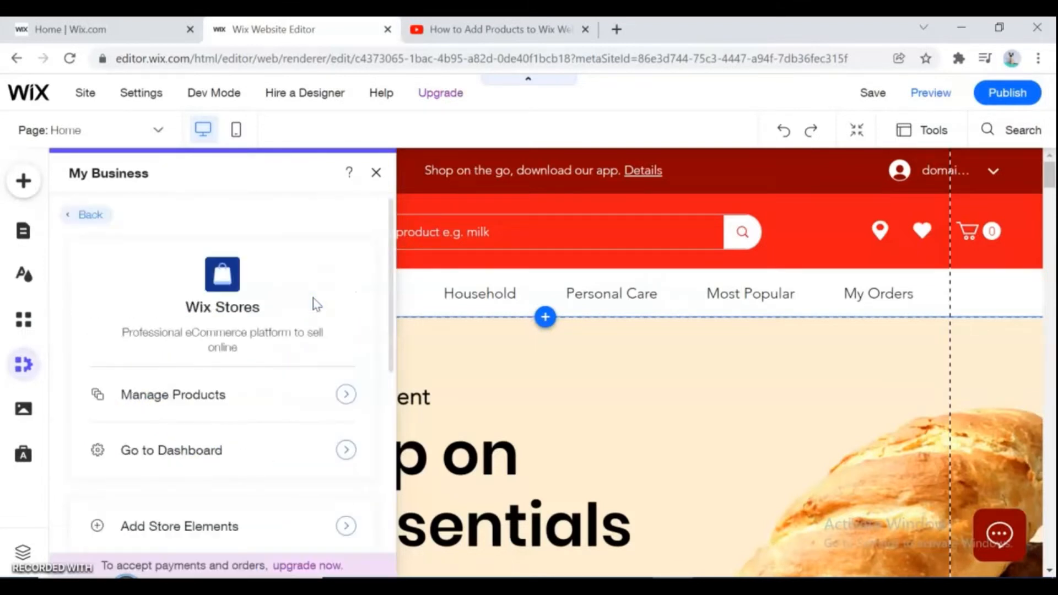
{"action": "left_click", "coordinate": [178, 394]}
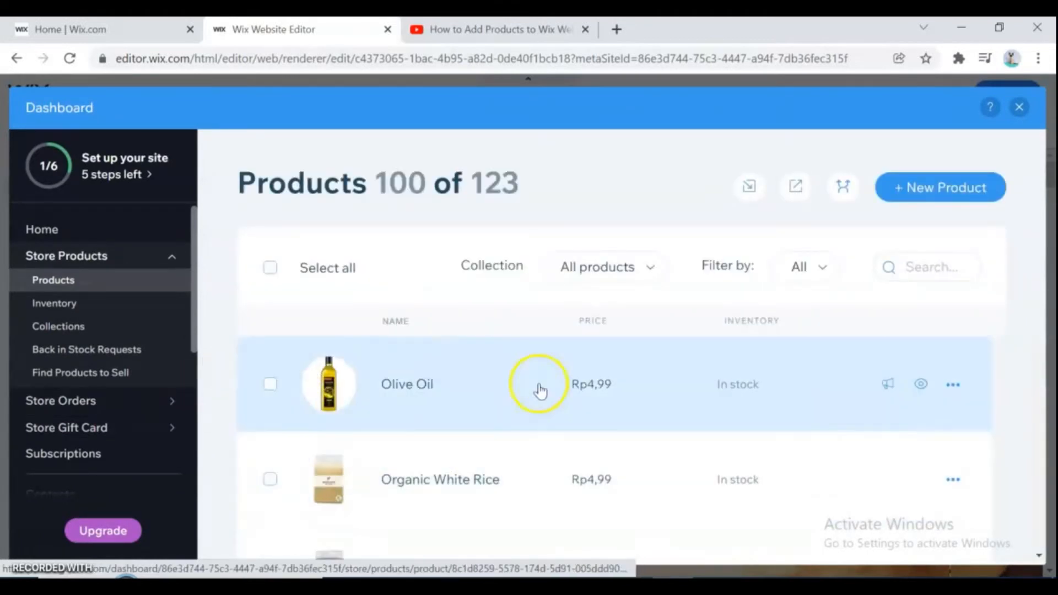
- Create a new physical product and name it t shirt
{"action": "left_click", "coordinate": [942, 190]}
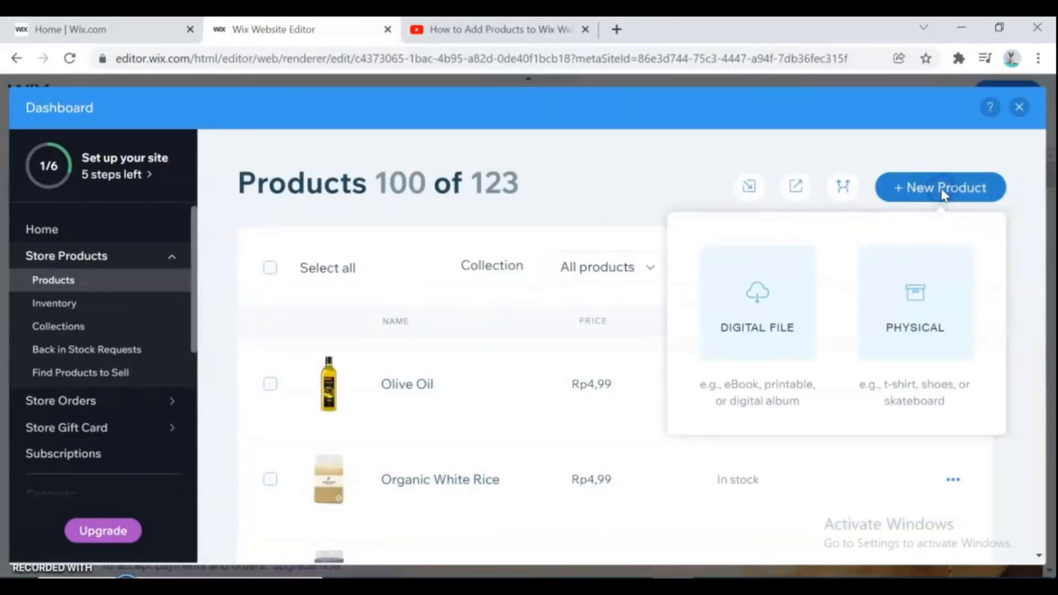
{"action": "left_click", "coordinate": [918, 324]}
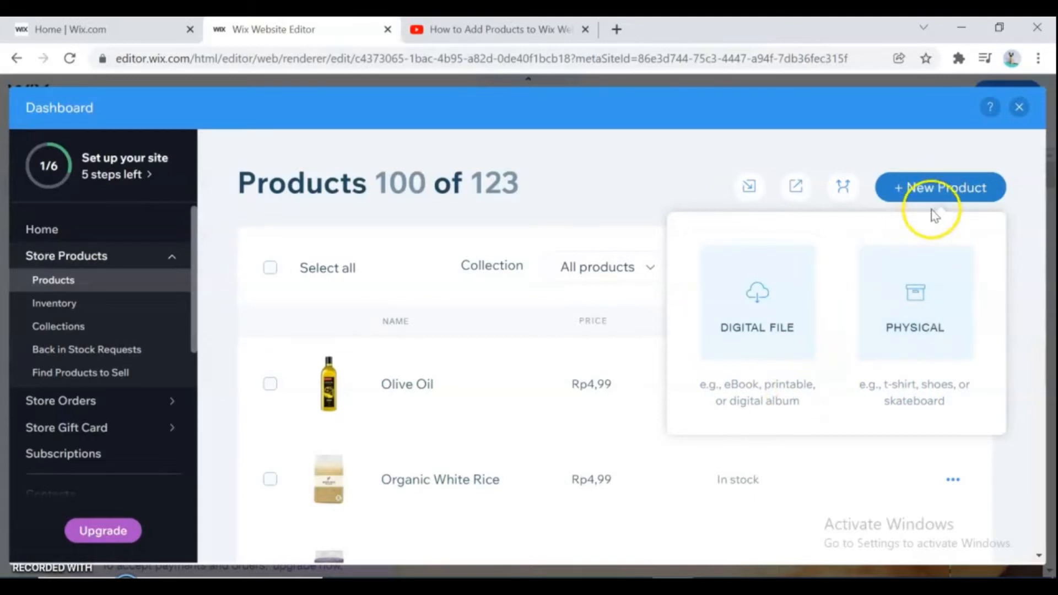
{"action": "left_click", "coordinate": [927, 291]}
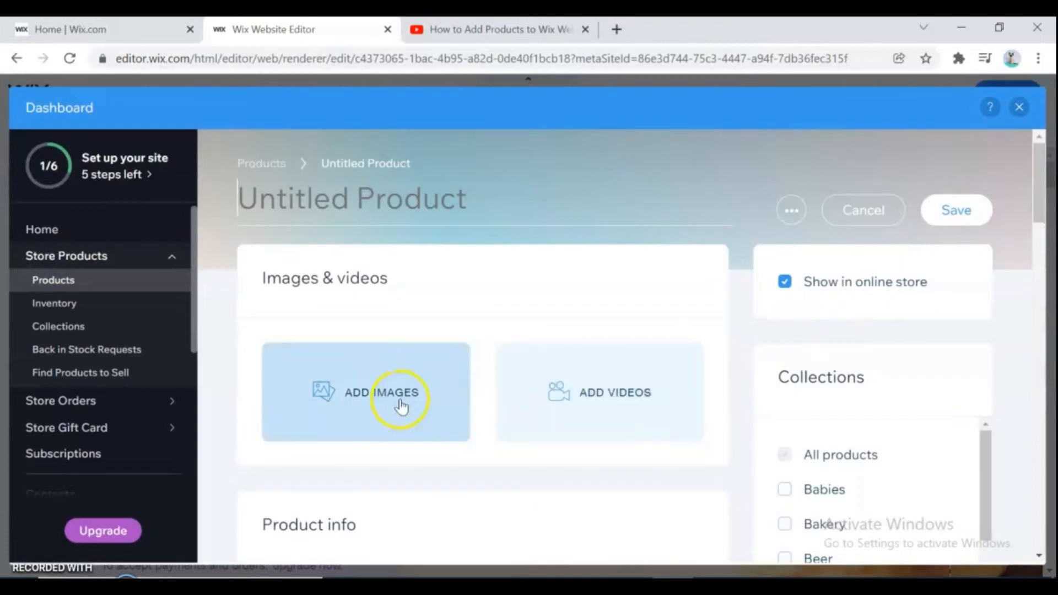
{"action": "left_click", "coordinate": [354, 203]}
{"action": "type", "text": "t shirt"}
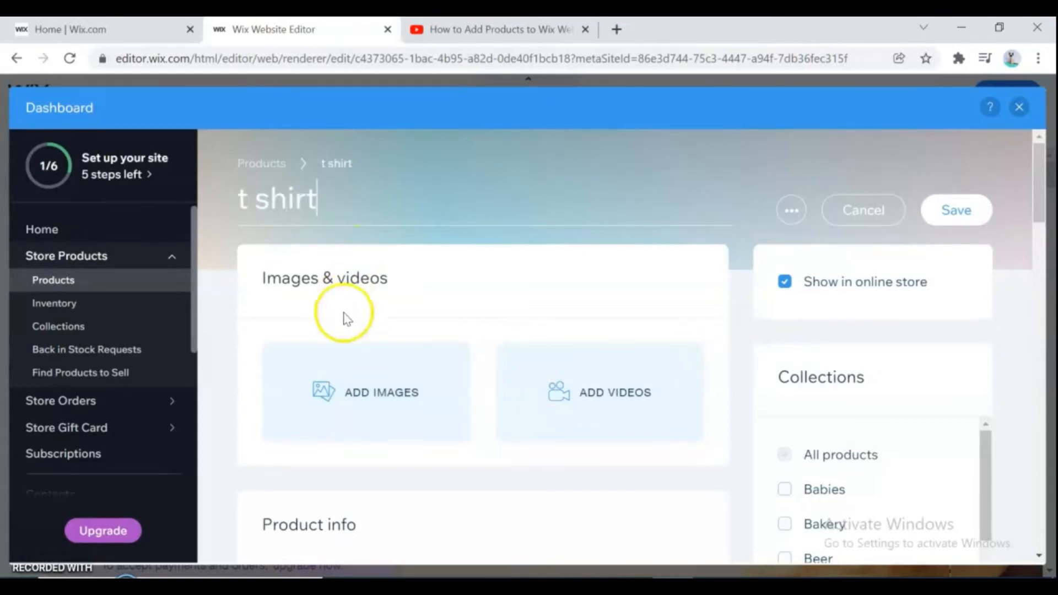
- Add the White T-shirt image from Media from Wix to the product by searching for t shirt
{"action": "left_click", "coordinate": [353, 385]}
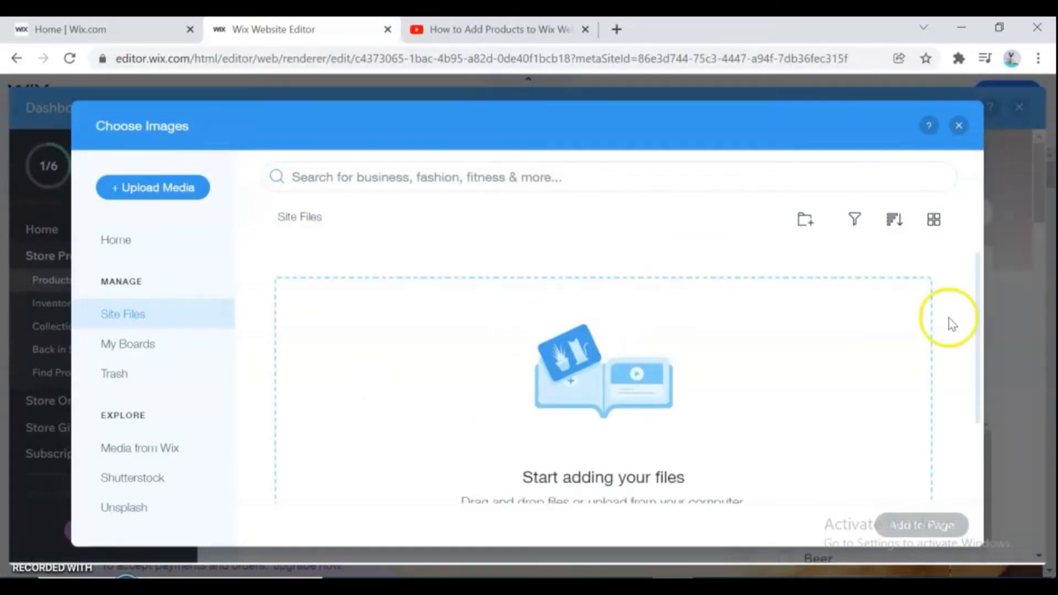
{"action": "left_click_drag", "start_coordinate": [973, 293], "coordinate": [986, 349]}
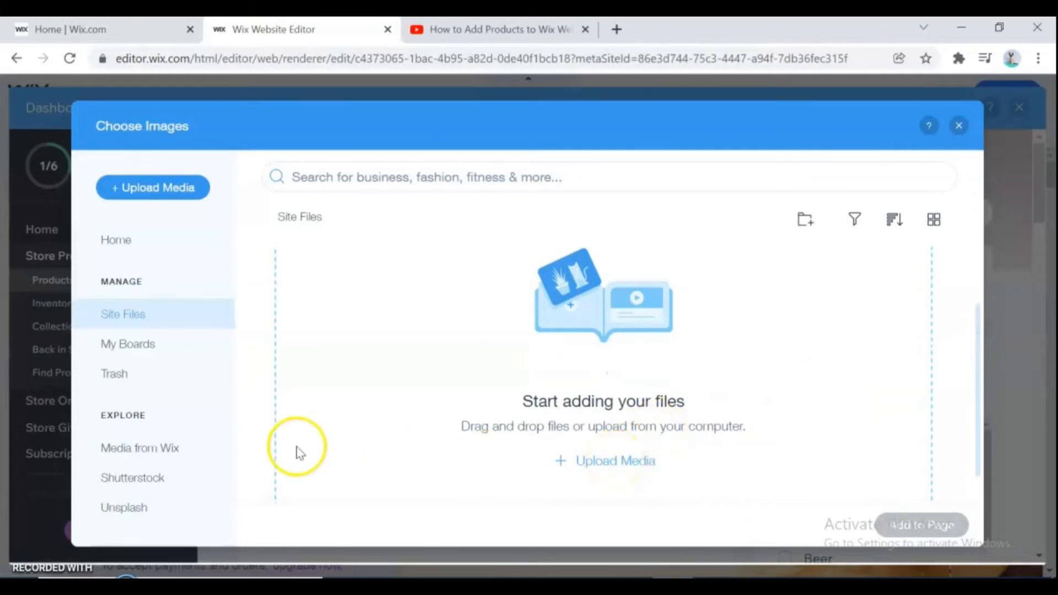
{"action": "left_click", "coordinate": [141, 458]}
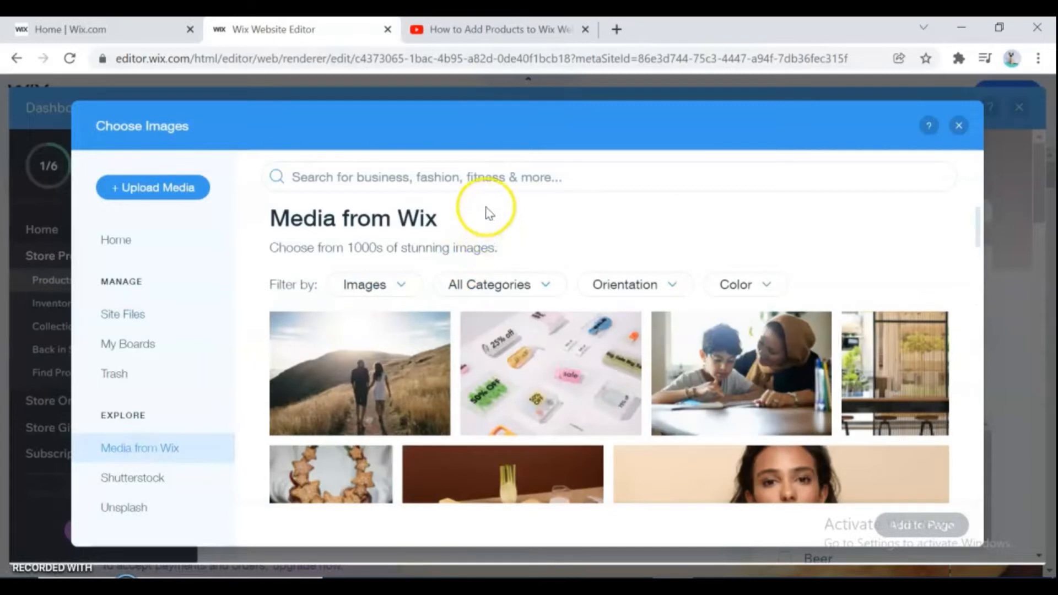
{"action": "left_click", "coordinate": [485, 172]}
{"action": "type", "text": "t shirt"}
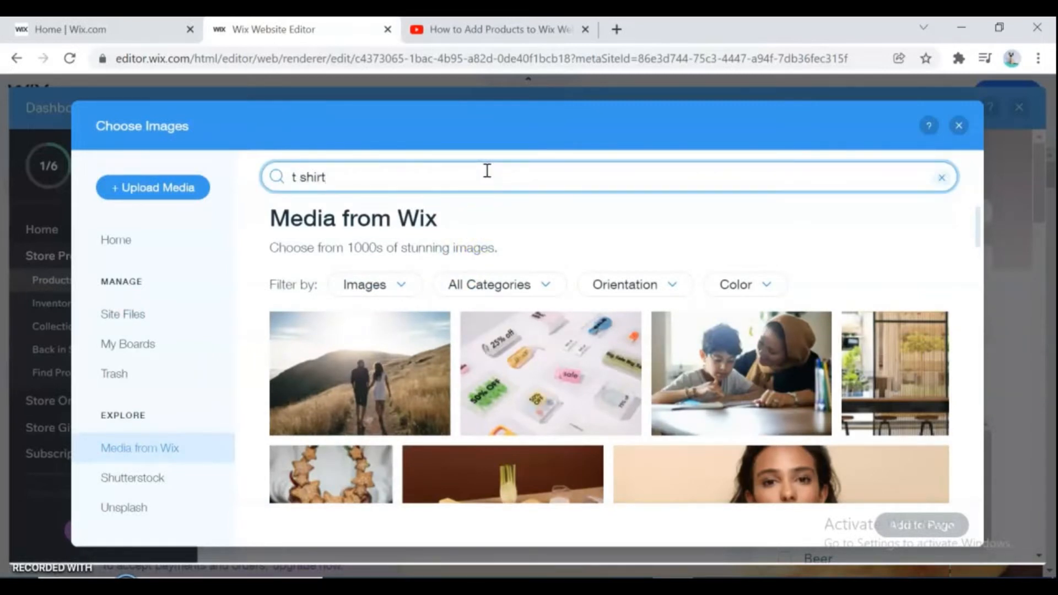
{"action": "key", "text": "Return"}
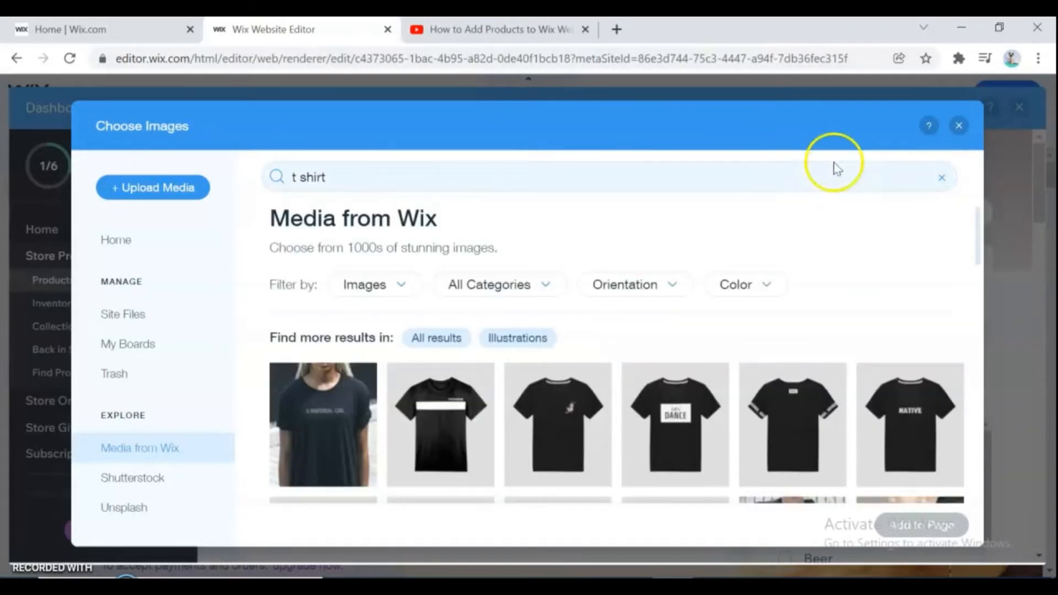
{"action": "left_click_drag", "start_coordinate": [980, 224], "coordinate": [996, 287]}
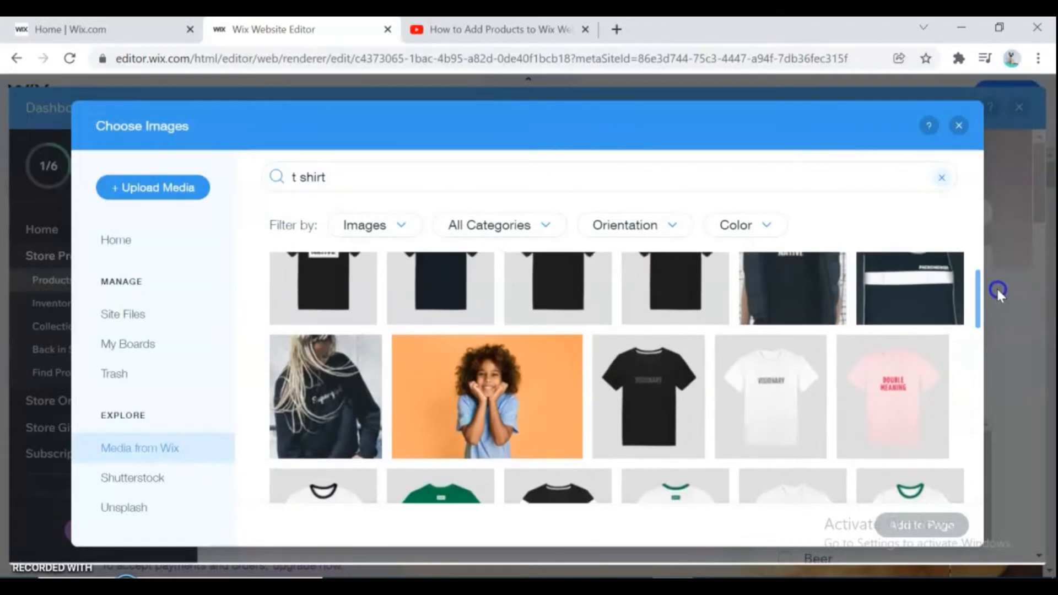
{"action": "left_click", "coordinate": [762, 395]}
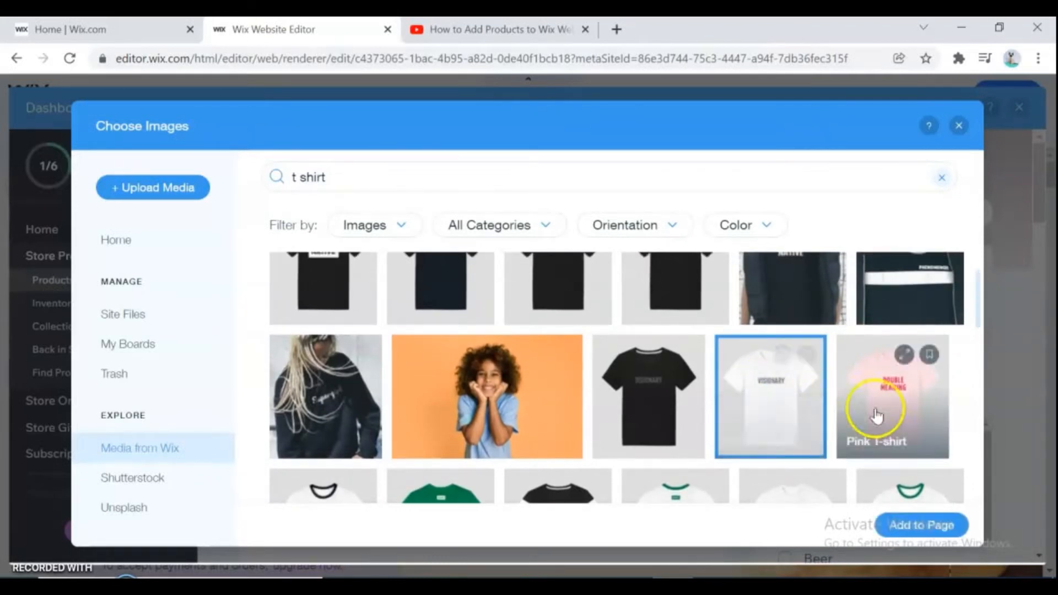
{"action": "left_click", "coordinate": [923, 526]}
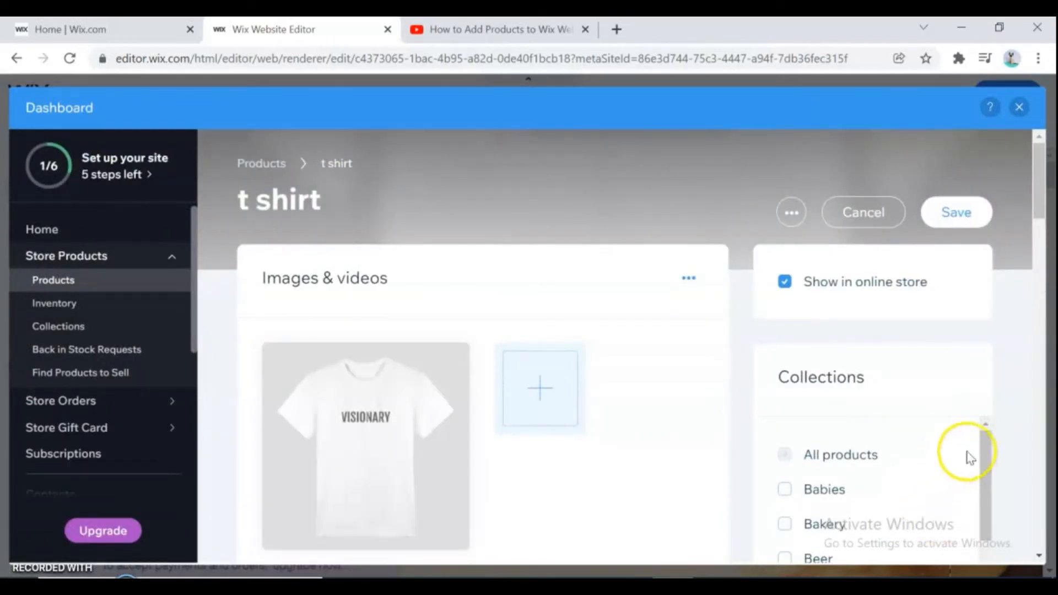
- Paste the clothing details list into the product description
{"action": "left_click_drag", "start_coordinate": [1035, 208], "coordinate": [1051, 290]}
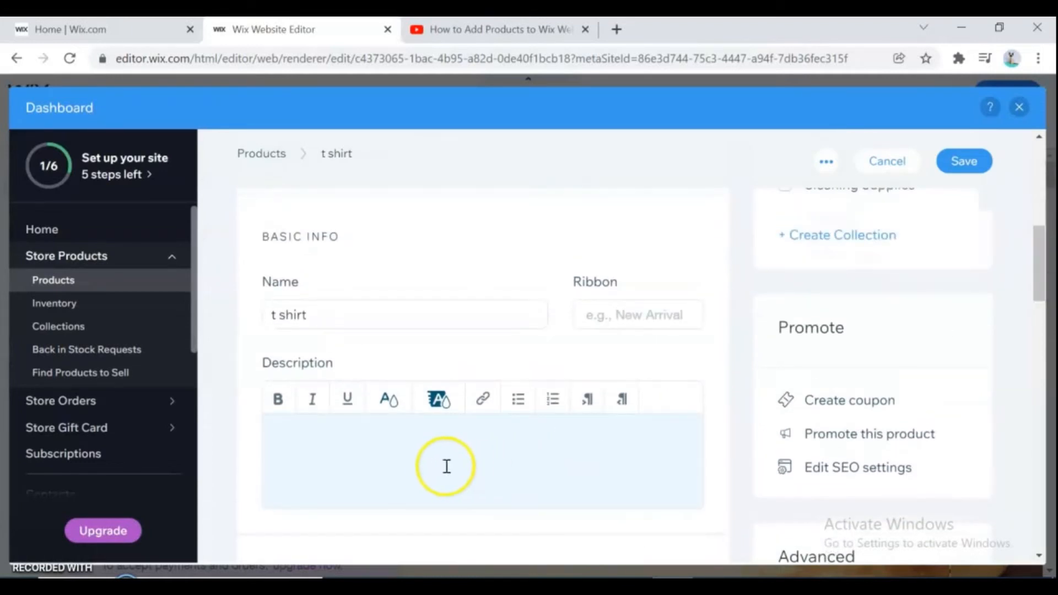
{"action": "left_click", "coordinate": [381, 462]}
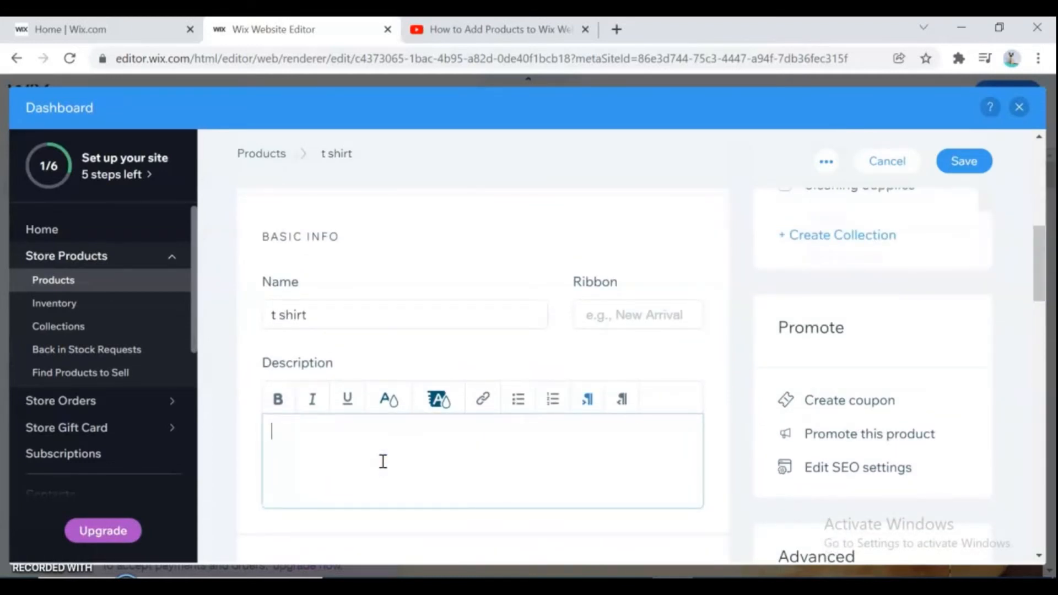
{"action": "type", "text": "Clothing type (t-shirt, skirt, dress) Style (V-neck, skater, maxi) Sizing (include a chart if possible) Fabric (90% cotton, 10% polyester) Wash care instructions (if necessary)"}
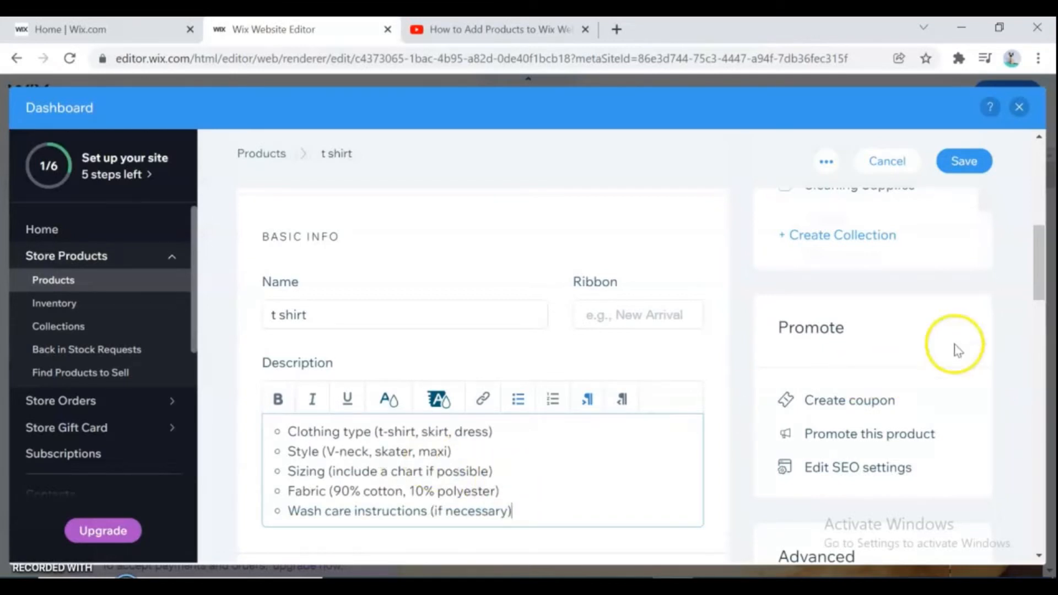
- Set the product price to Rp 20000
{"action": "left_click_drag", "start_coordinate": [1039, 295], "coordinate": [1052, 361]}
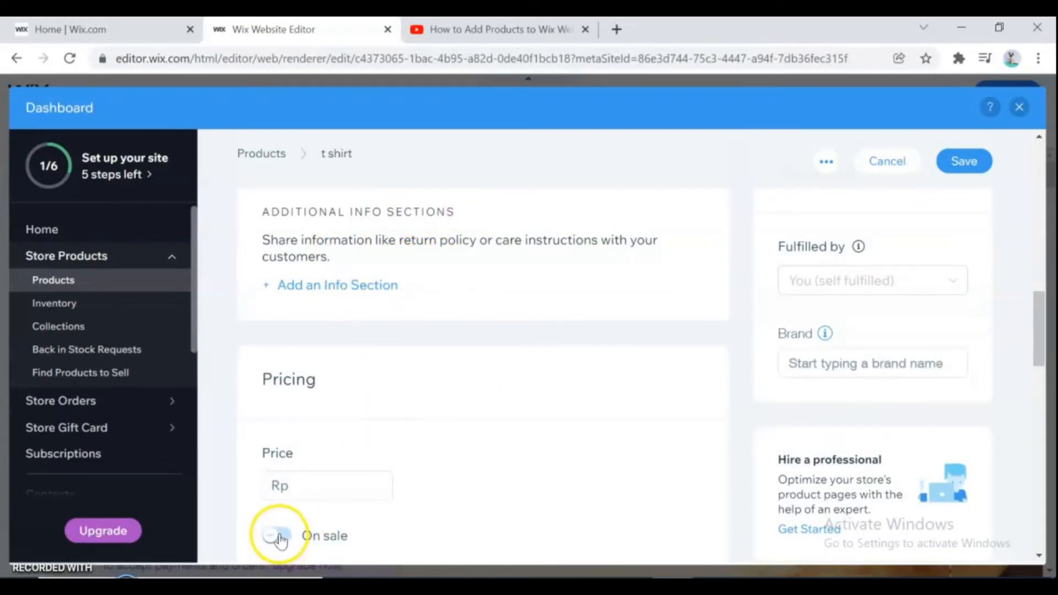
{"action": "left_click", "coordinate": [300, 487]}
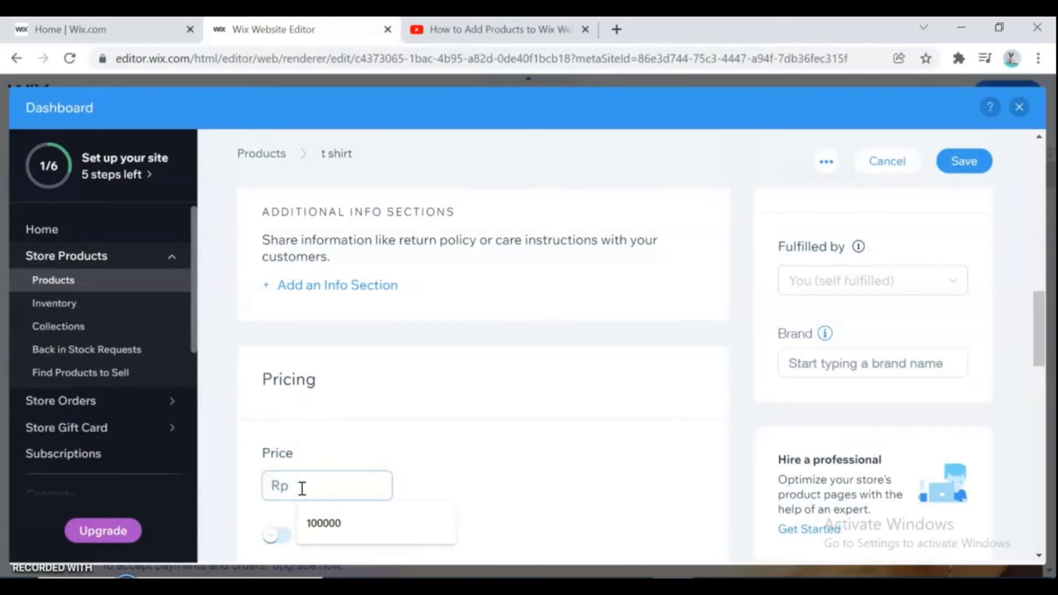
{"action": "type", "text": "20000"}
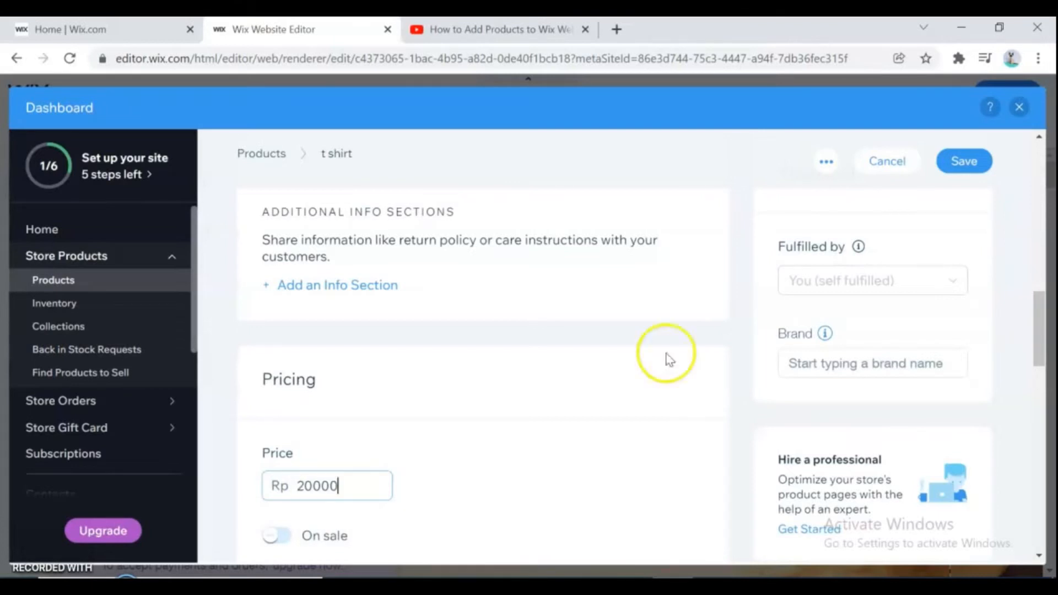
- Put the product on sale with a 10% discount
{"action": "left_click_drag", "start_coordinate": [1040, 327], "coordinate": [1040, 352]}
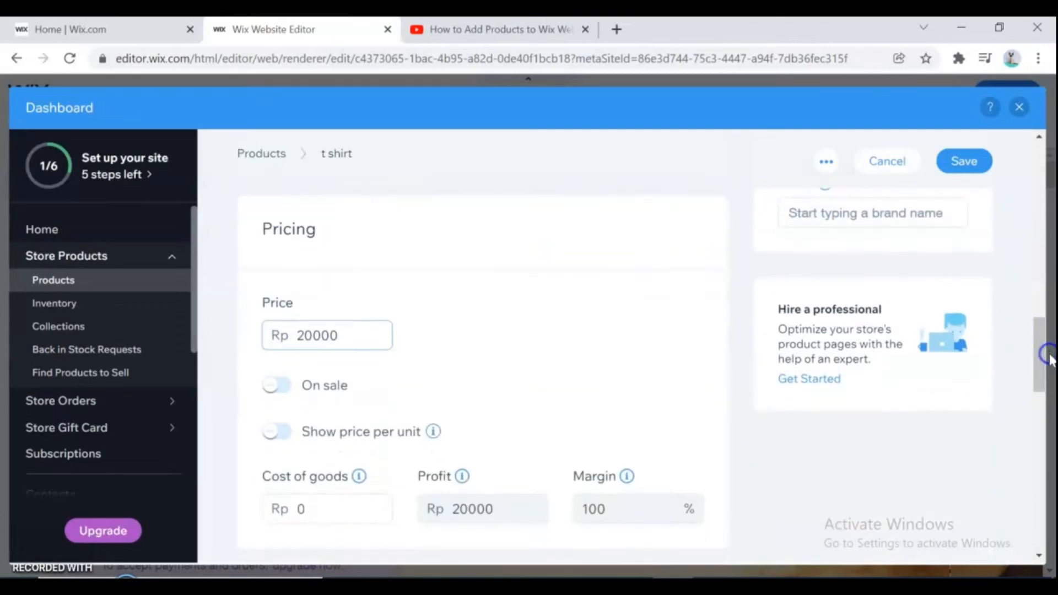
{"action": "left_click", "coordinate": [279, 386]}
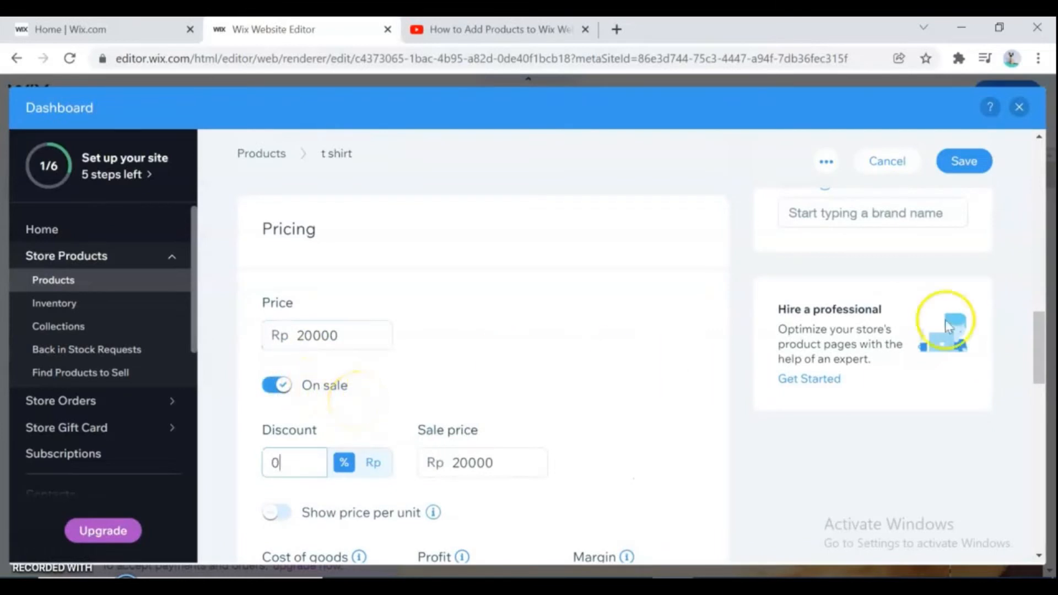
{"action": "left_click_drag", "start_coordinate": [1040, 338], "coordinate": [1051, 358]}
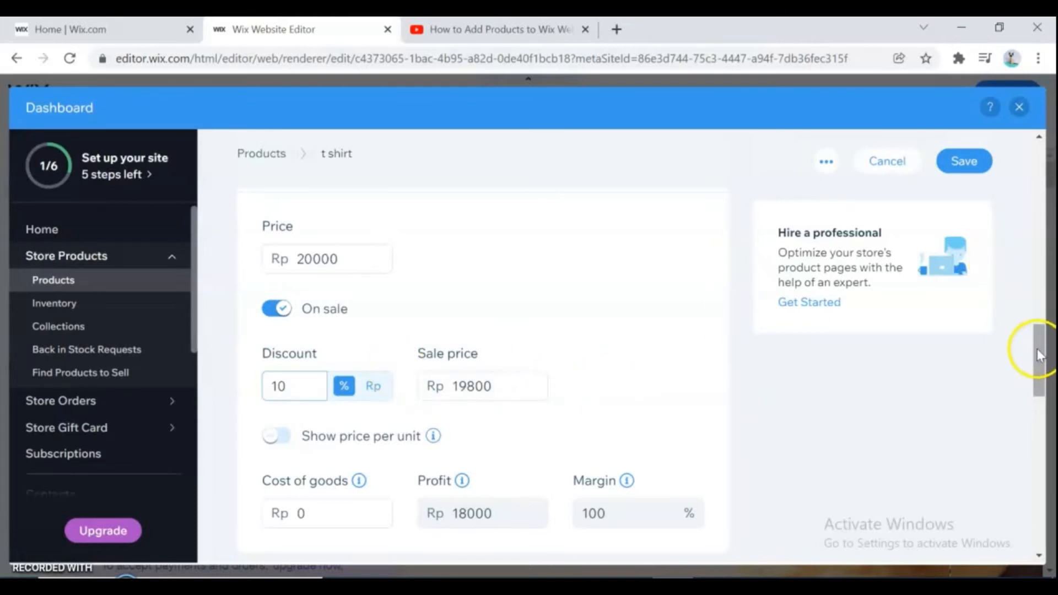
{"action": "left_click_drag", "start_coordinate": [1037, 350], "coordinate": [1045, 375]}
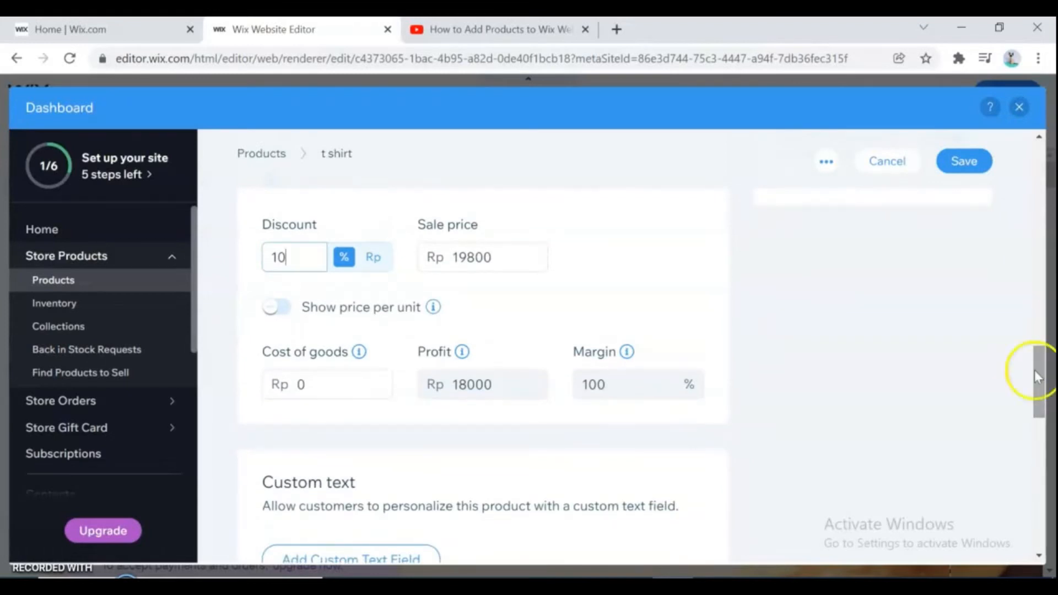
{"action": "left_click", "coordinate": [284, 308]}
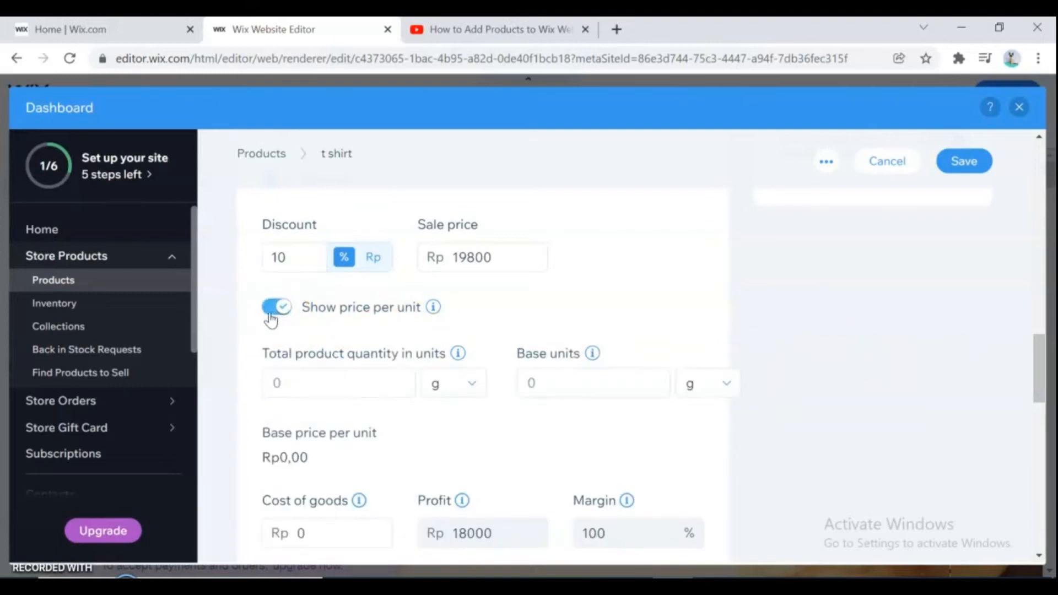
{"action": "left_click", "coordinate": [270, 319]}
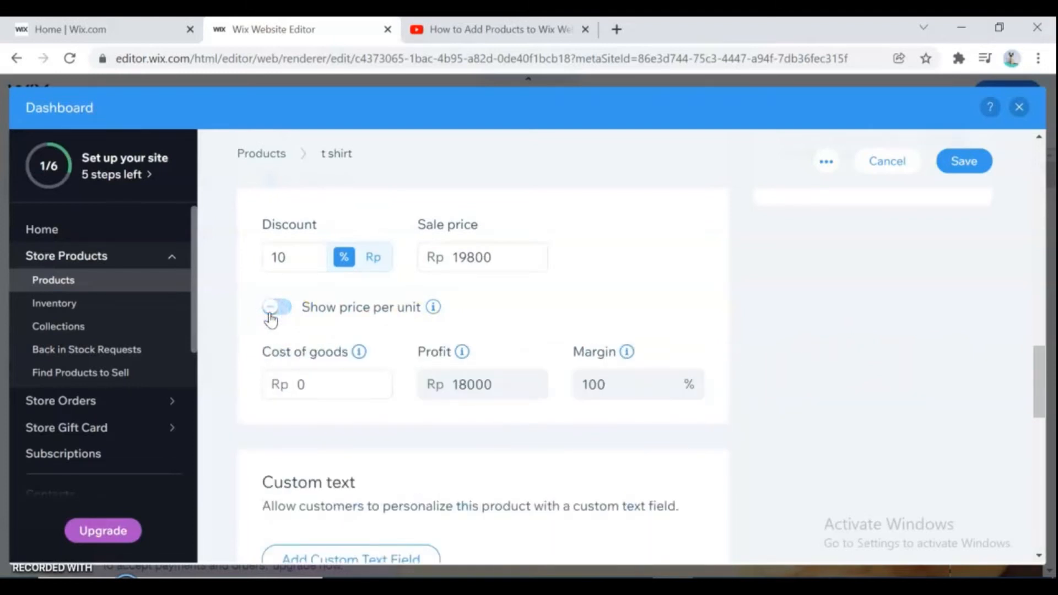
- Add a custom text field to the product
{"action": "left_click_drag", "start_coordinate": [1040, 383], "coordinate": [1046, 423]}
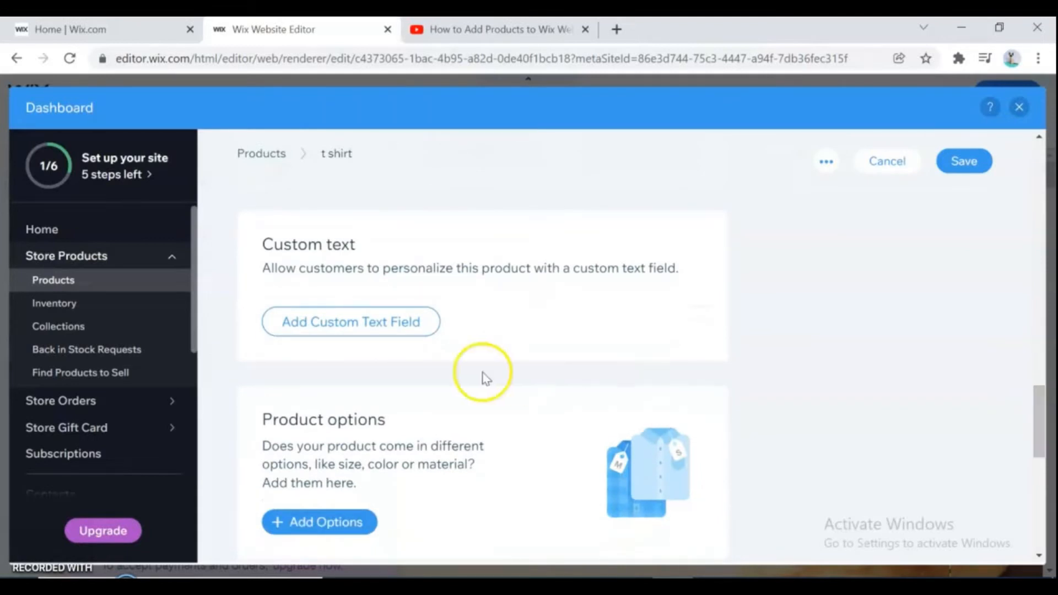
{"action": "left_click", "coordinate": [371, 323]}
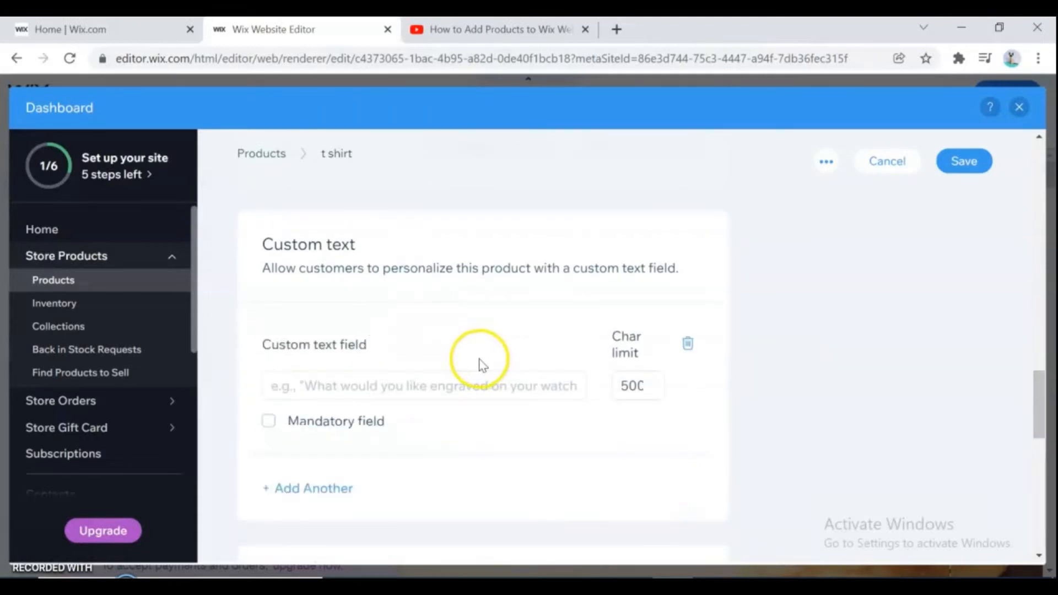
- Add a product option named M, displayed as colors, with the choice black
{"action": "scroll", "coordinate": [1039, 413], "scroll_direction": "down", "scroll_amount": 4}
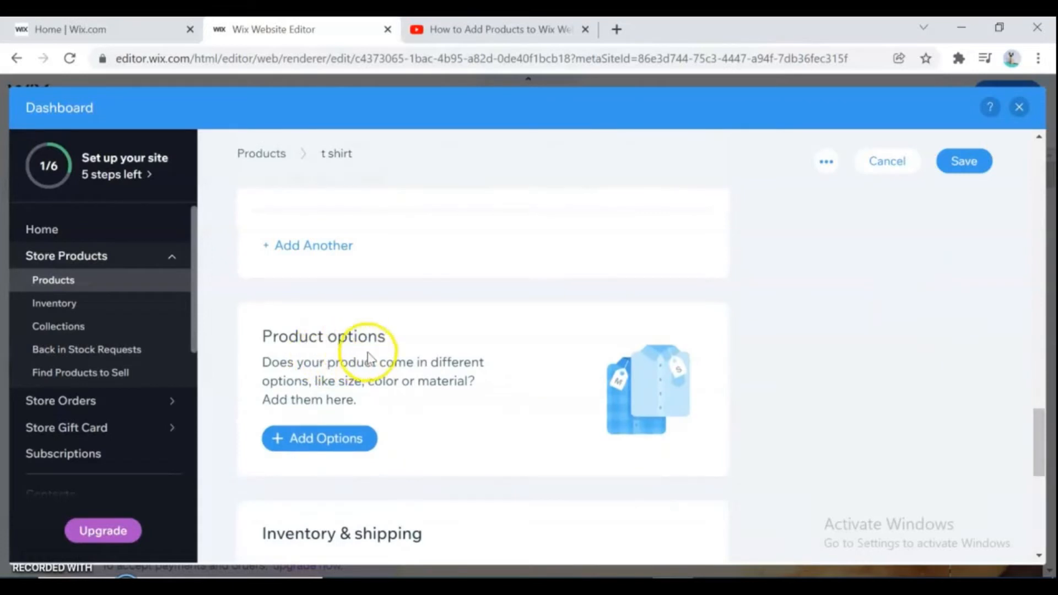
{"action": "left_click", "coordinate": [319, 440]}
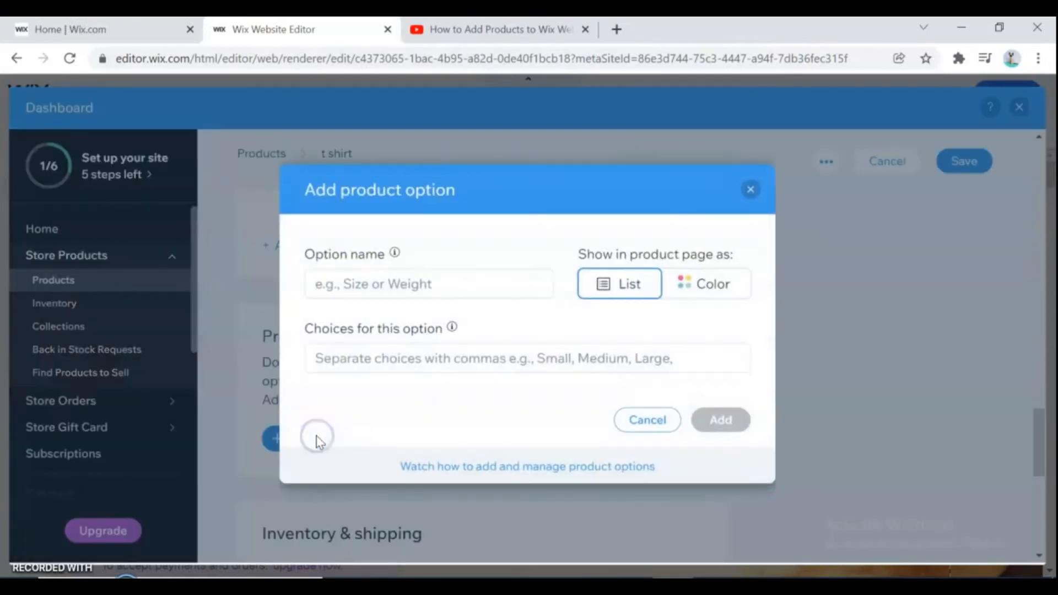
{"action": "left_click", "coordinate": [622, 287]}
{"action": "left_click", "coordinate": [385, 288]}
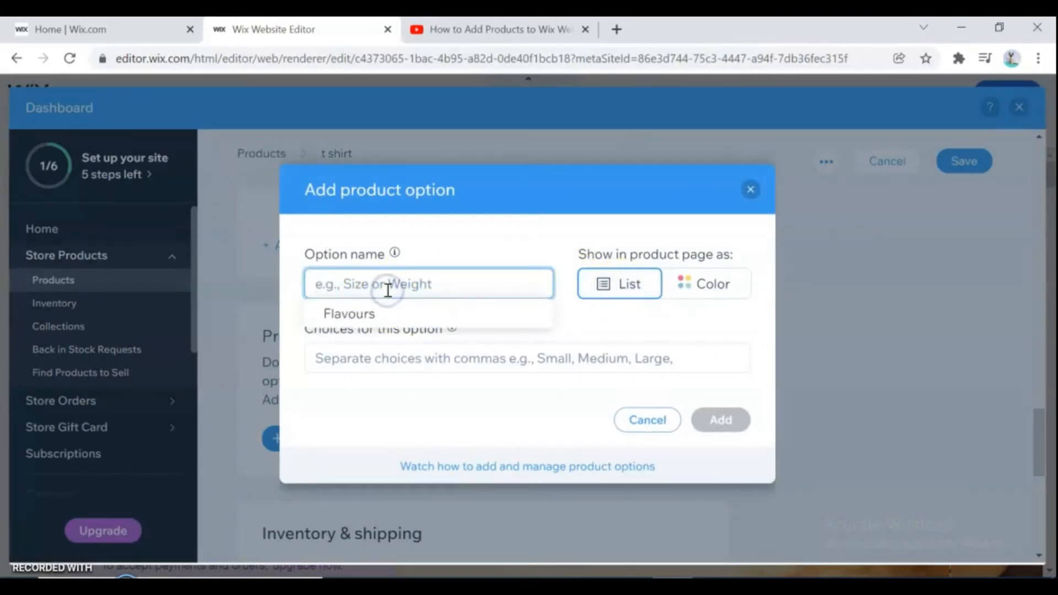
{"action": "type", "text": "M"}
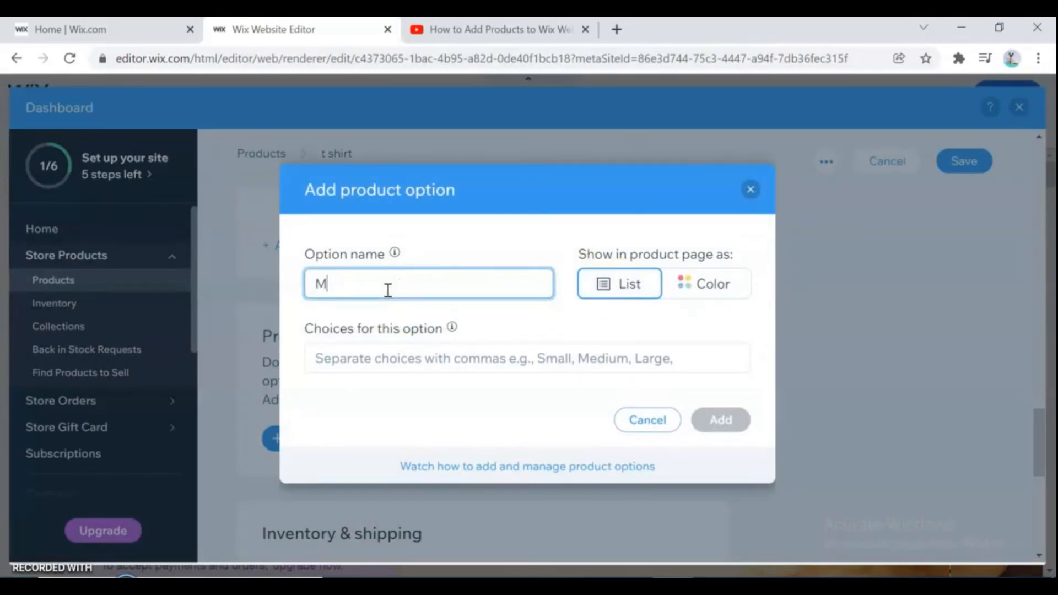
{"action": "left_click", "coordinate": [427, 362]}
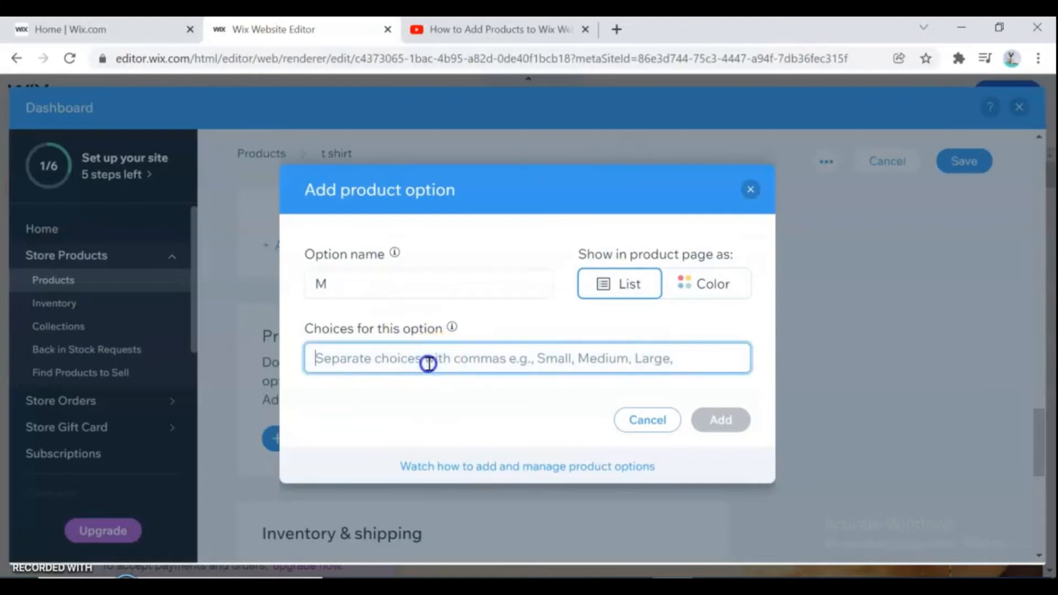
{"action": "left_click", "coordinate": [702, 286]}
{"action": "left_click", "coordinate": [415, 359]}
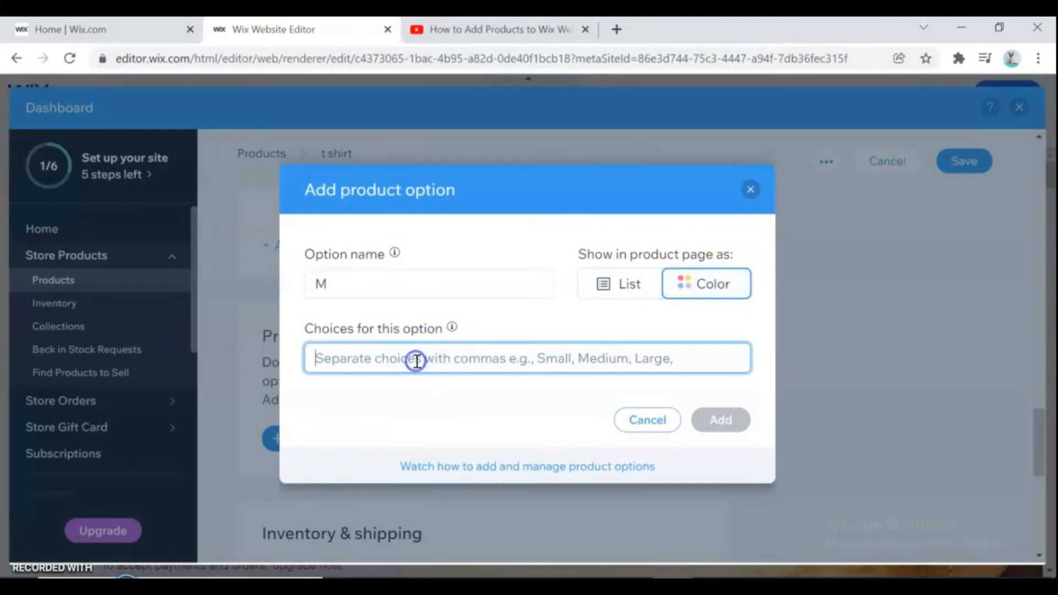
{"action": "type", "text": "black"}
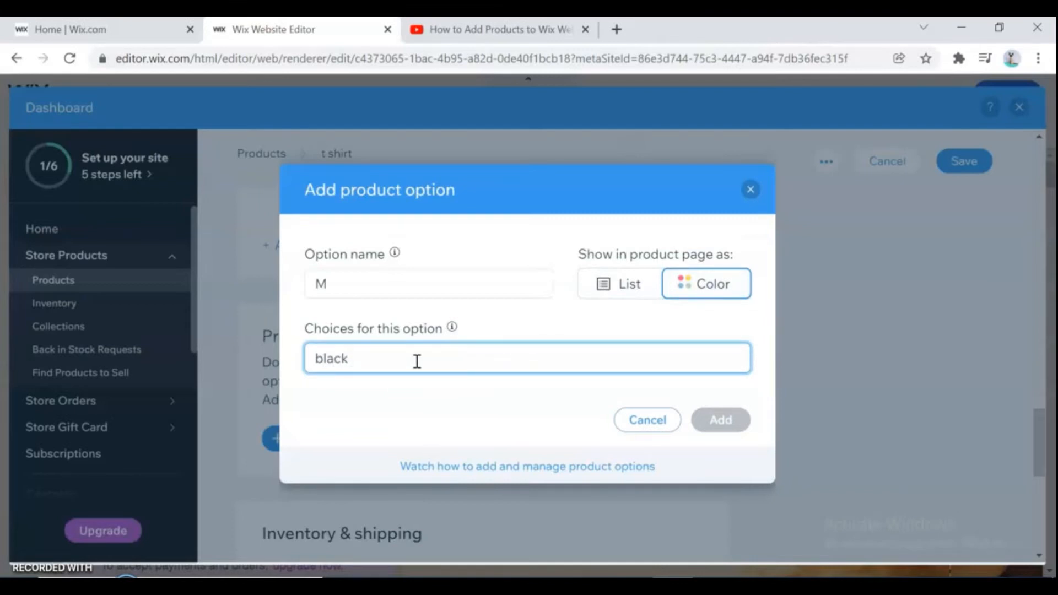
{"action": "key", "text": "Return"}
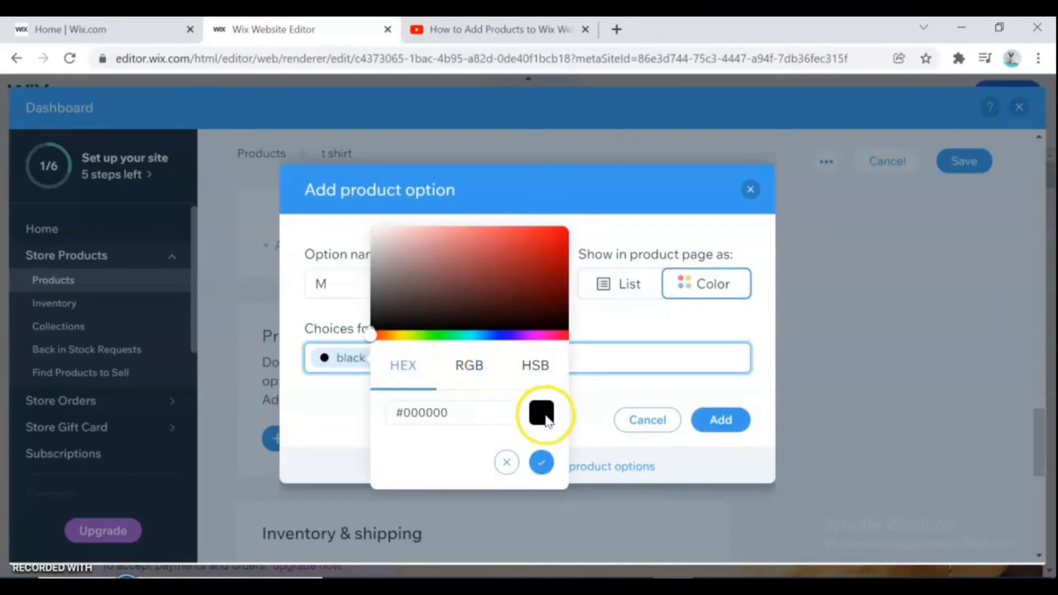
{"action": "left_click", "coordinate": [542, 463]}
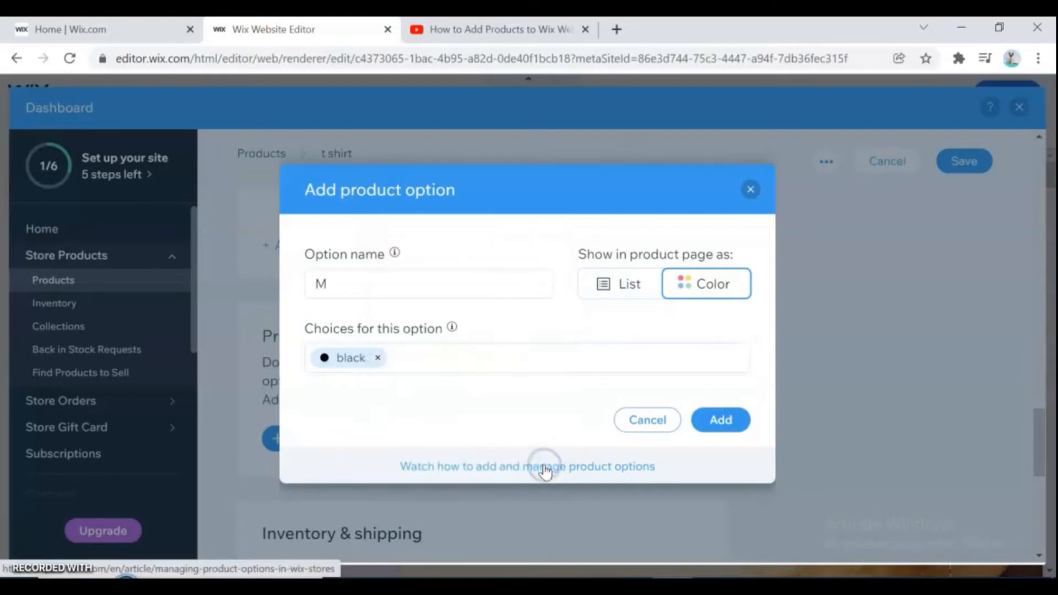
{"action": "left_click", "coordinate": [461, 362]}
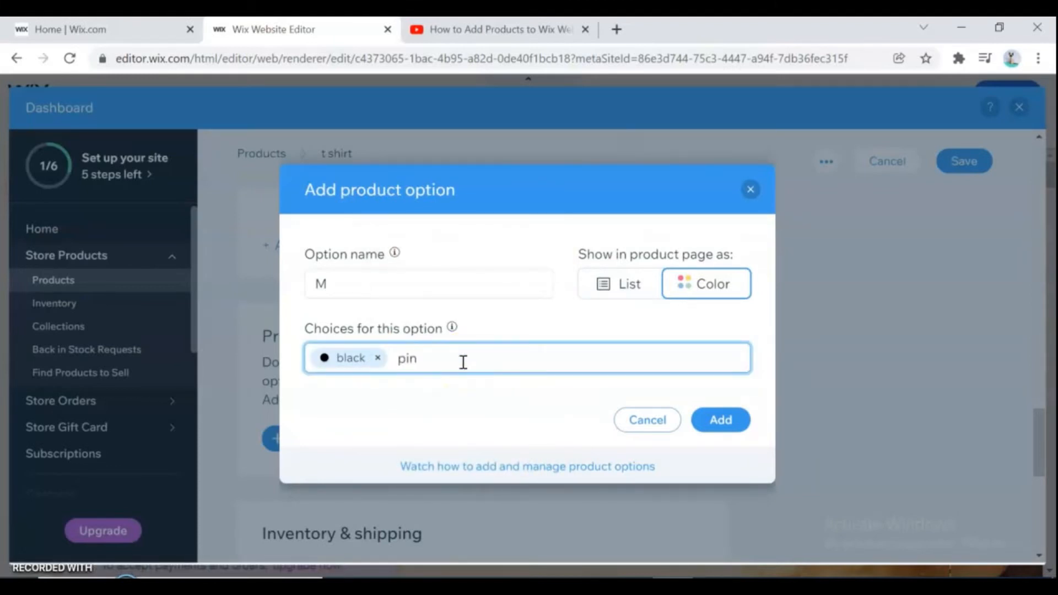
{"action": "left_click", "coordinate": [723, 421]}
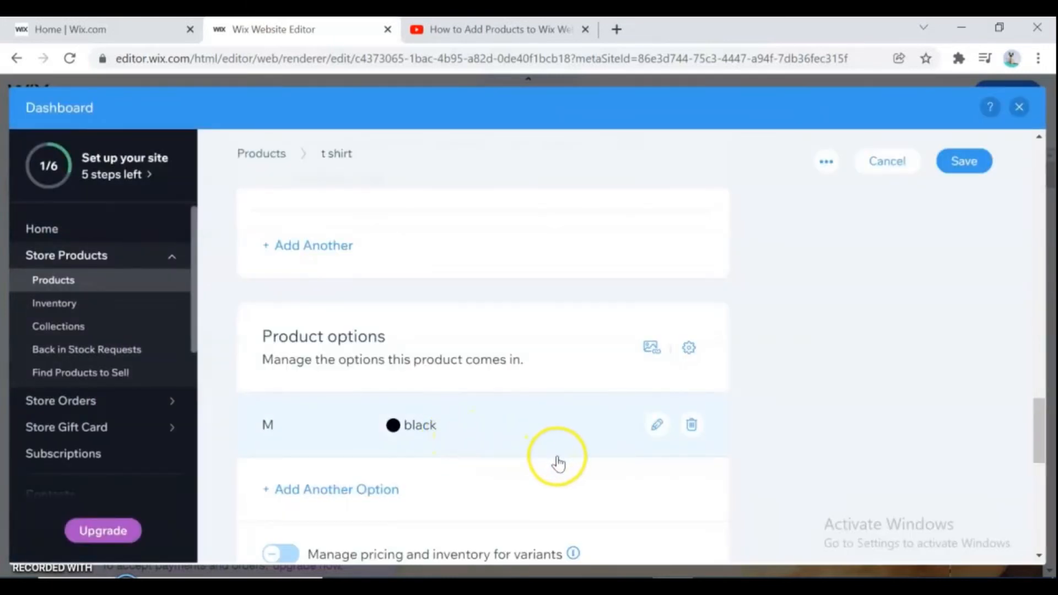
- Edit the M option to add white as a second color choice
{"action": "left_click", "coordinate": [657, 424]}
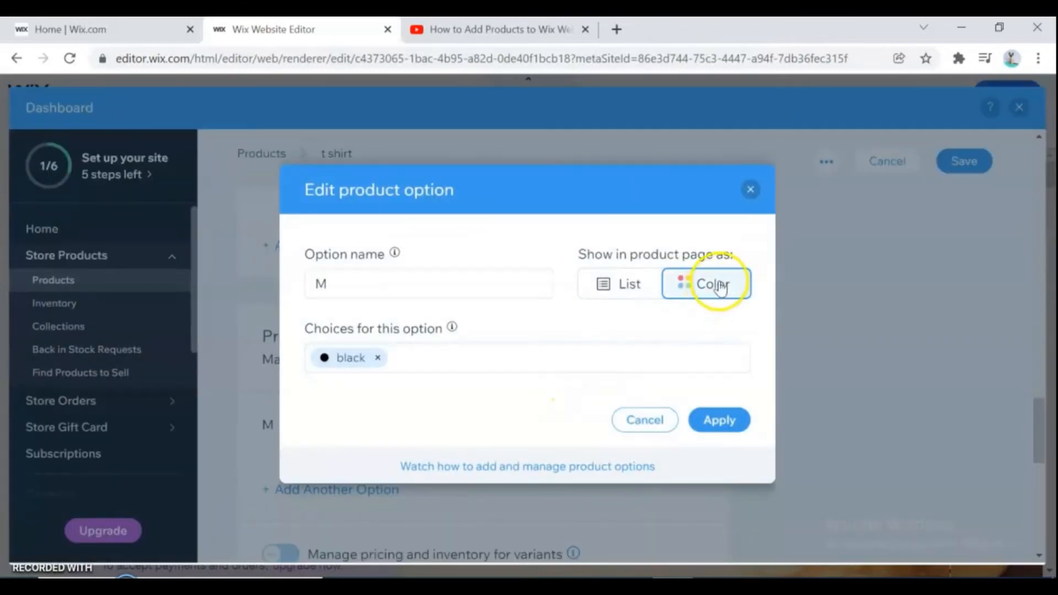
{"action": "left_click", "coordinate": [483, 356]}
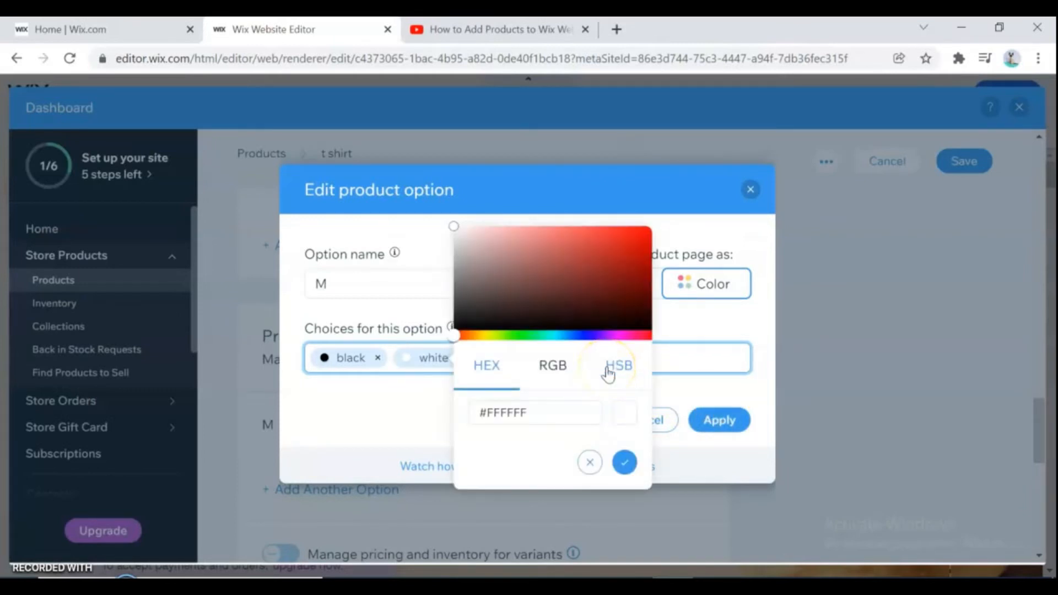
{"action": "left_click", "coordinate": [624, 462]}
{"action": "left_click", "coordinate": [719, 420]}
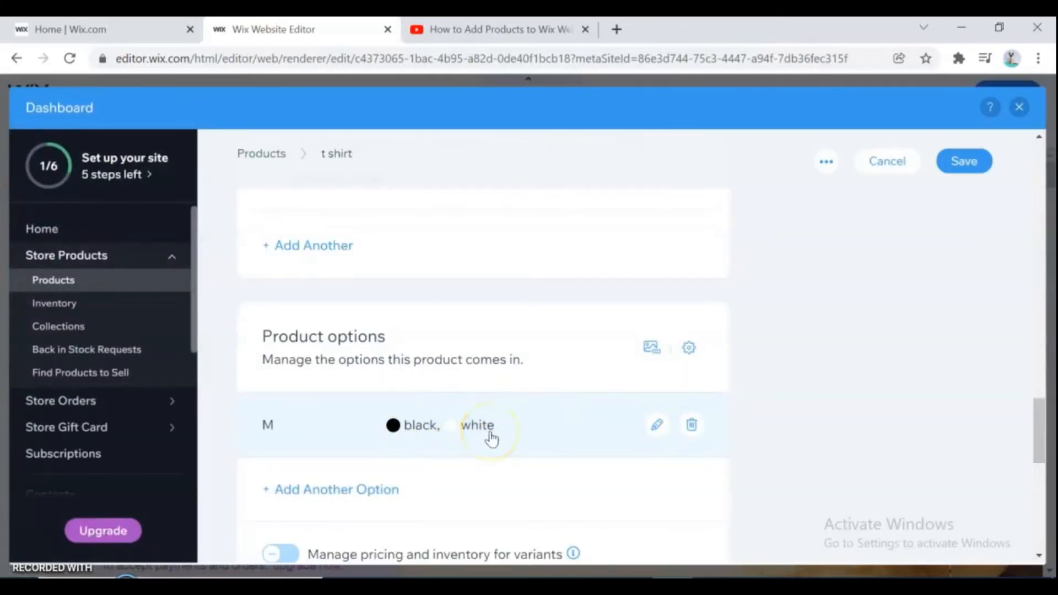
- Add another color option named S with the choices pink and blue
{"action": "left_click", "coordinate": [346, 489]}
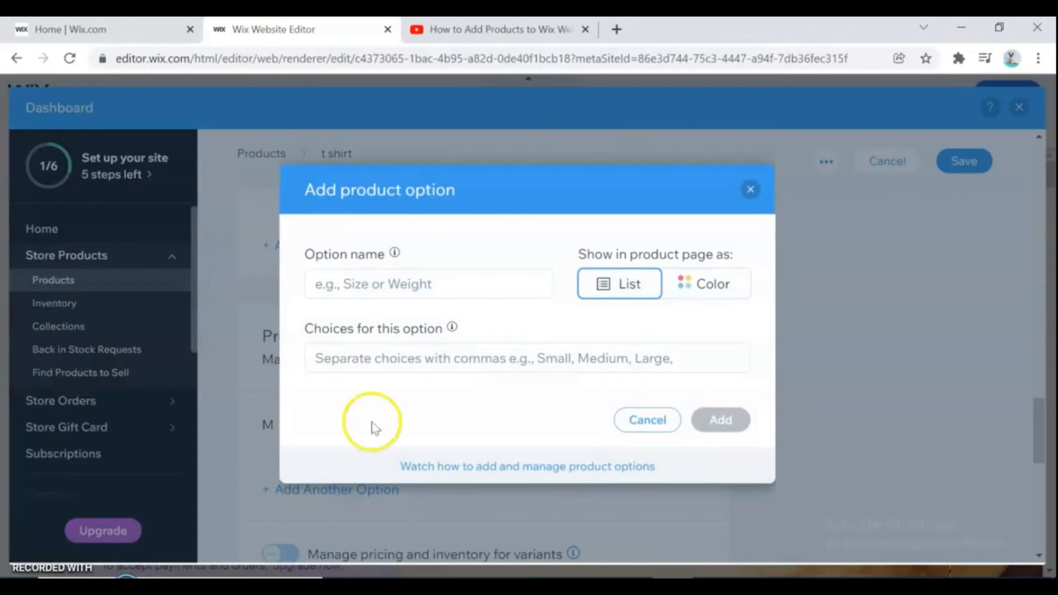
{"action": "left_click", "coordinate": [401, 283]}
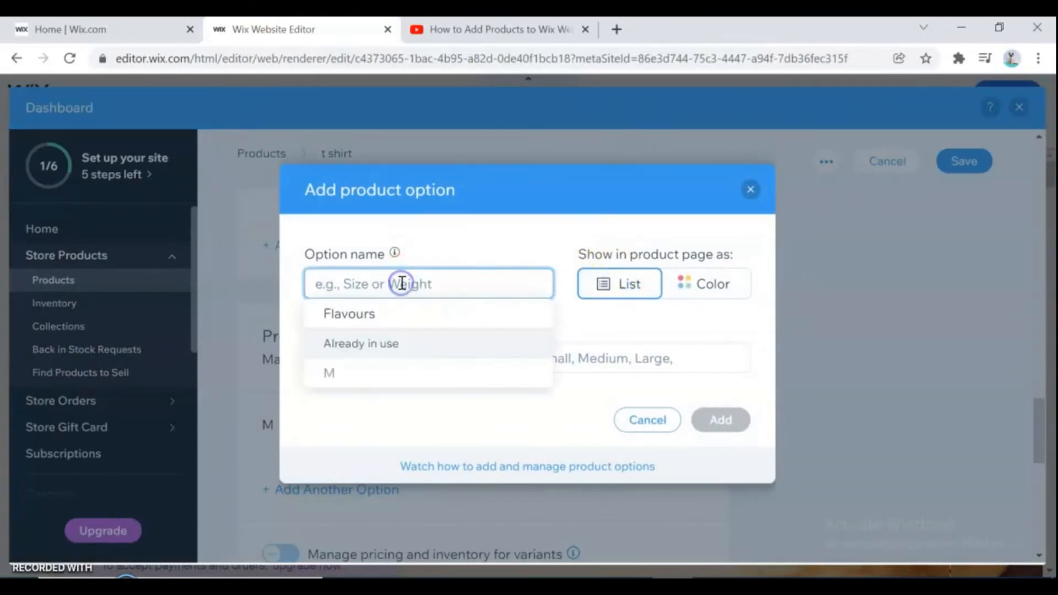
{"action": "type", "text": "S"}
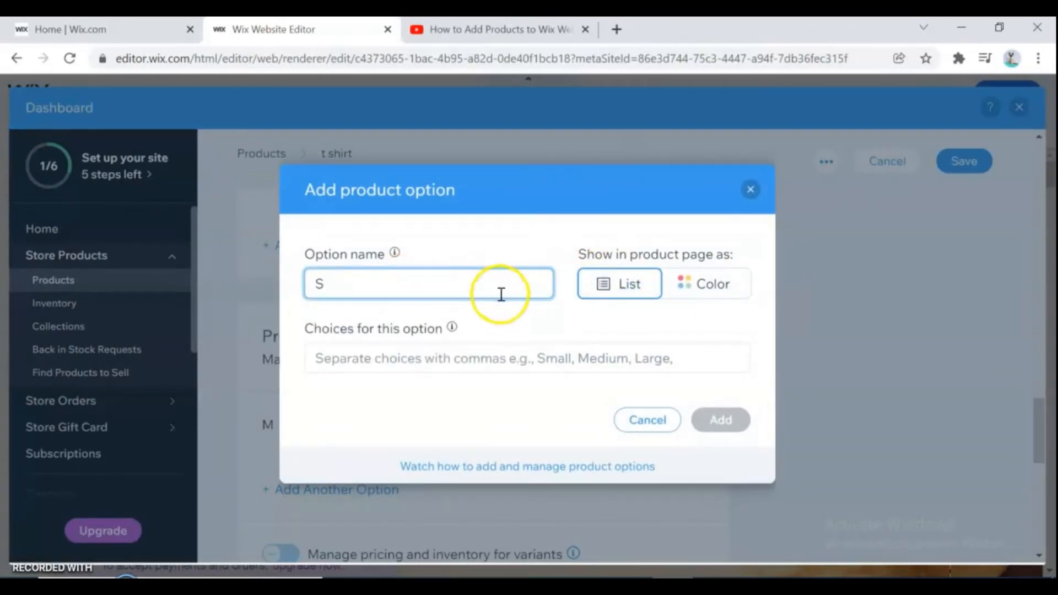
{"action": "left_click", "coordinate": [694, 285]}
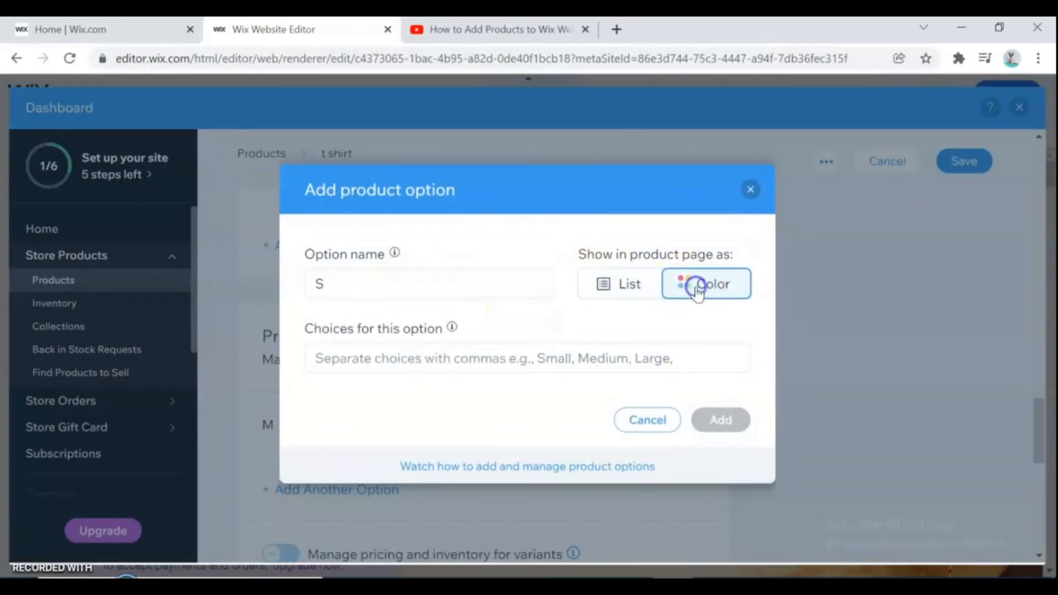
{"action": "left_click", "coordinate": [427, 358]}
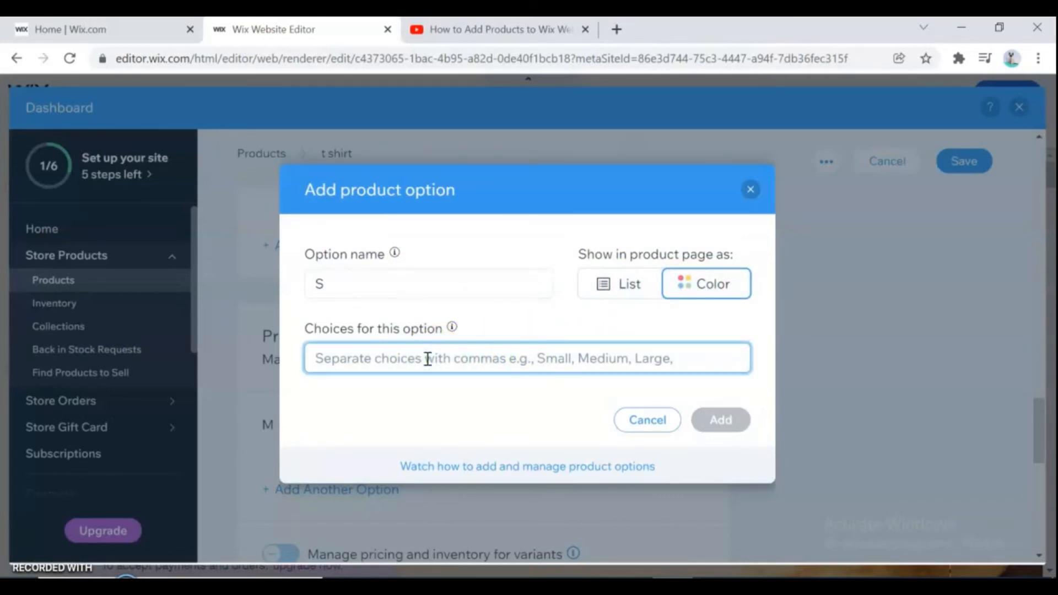
{"action": "type", "text": "pink"}
{"action": "key", "text": "Return"}
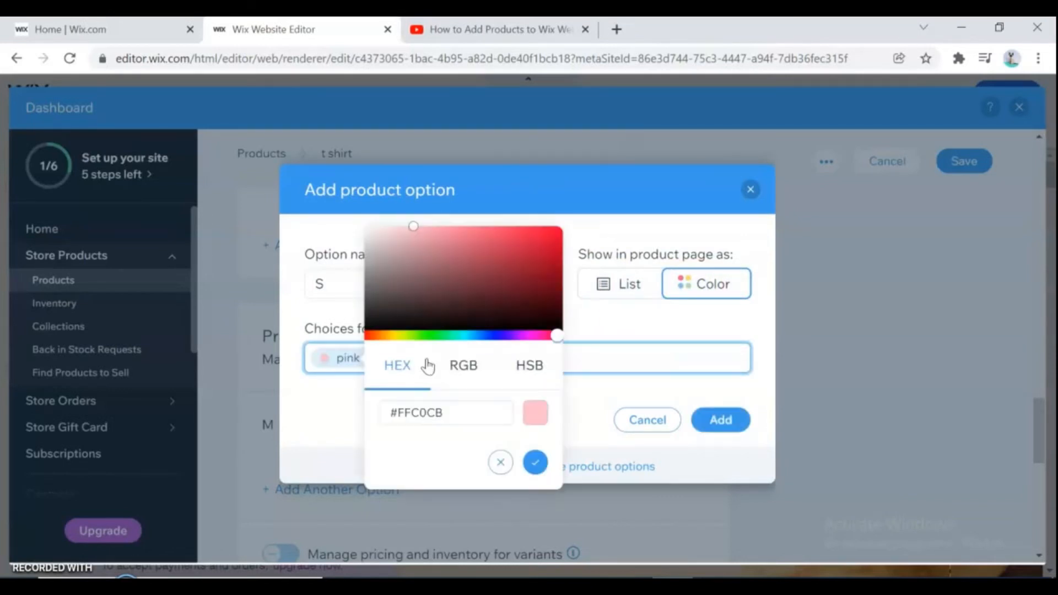
{"action": "left_click", "coordinate": [536, 463]}
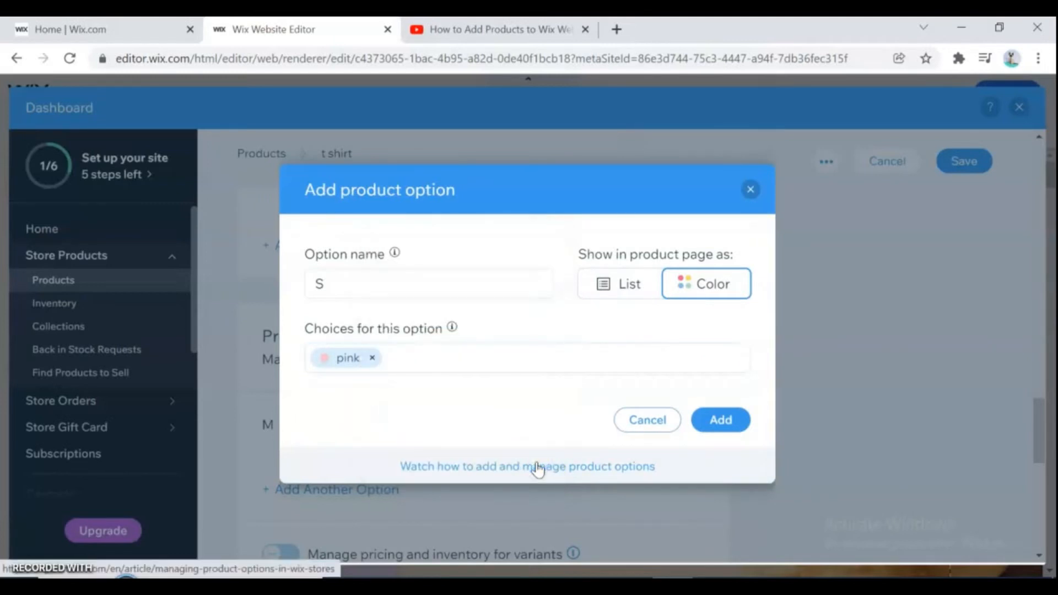
{"action": "left_click", "coordinate": [437, 360]}
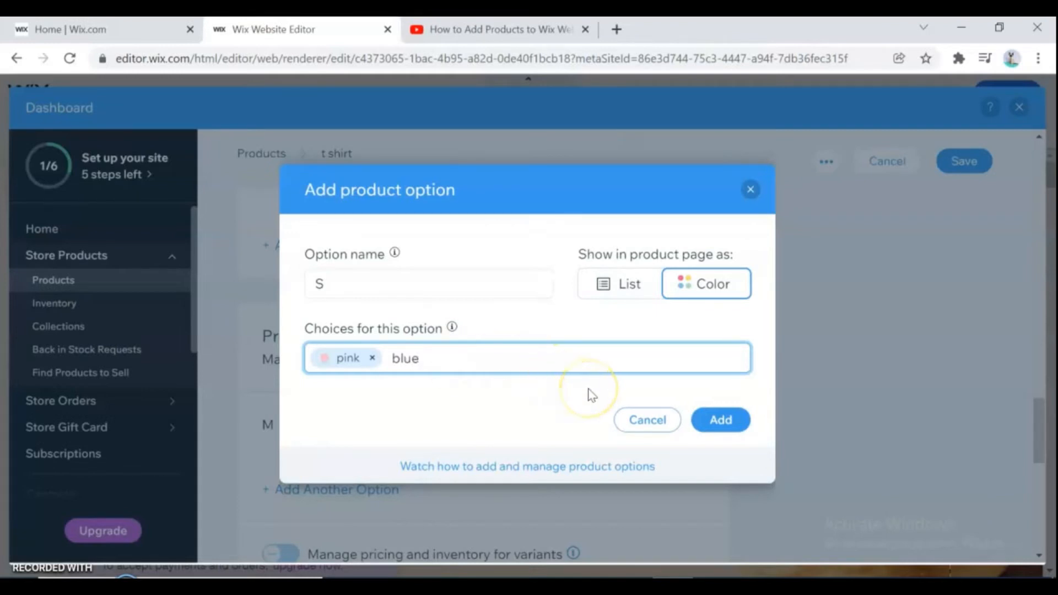
{"action": "key", "text": "Return"}
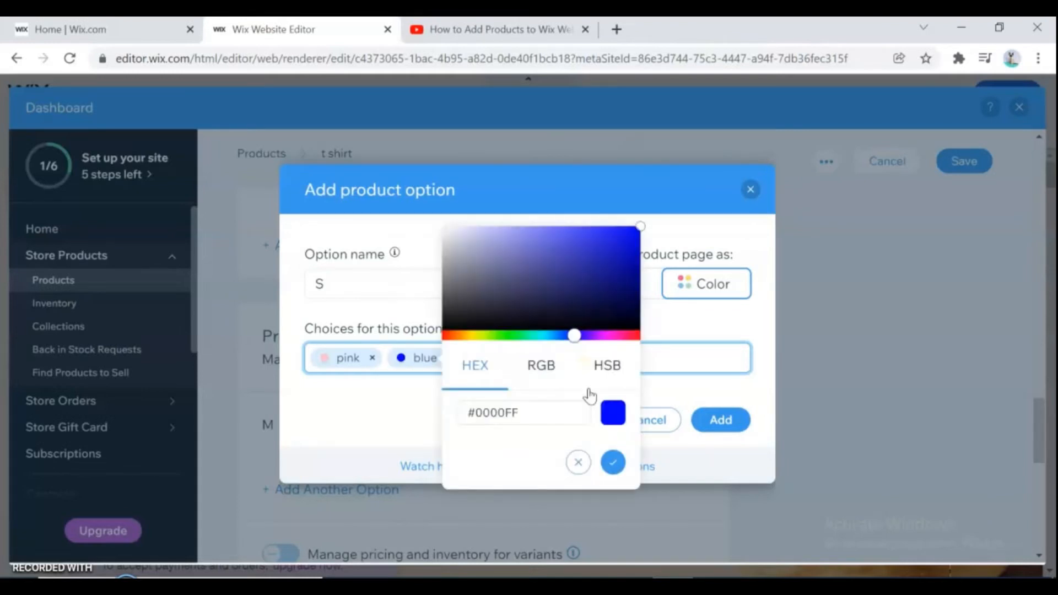
{"action": "left_click", "coordinate": [613, 463]}
{"action": "left_click", "coordinate": [724, 425]}
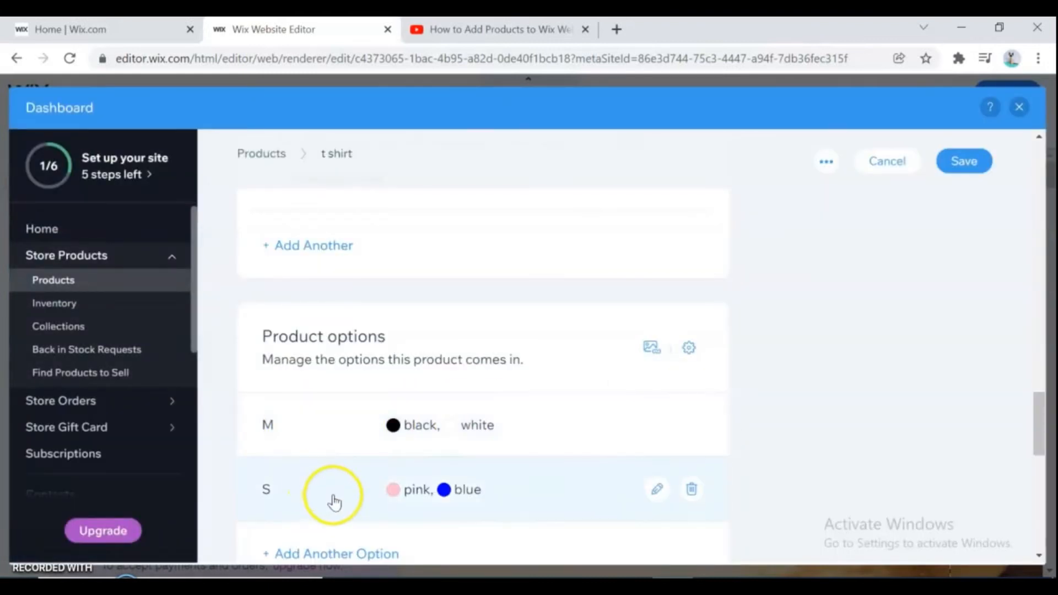
- Dismiss the variant customization tip below the product options
{"action": "scroll", "coordinate": [1034, 406], "scroll_direction": "down", "scroll_amount": 3}
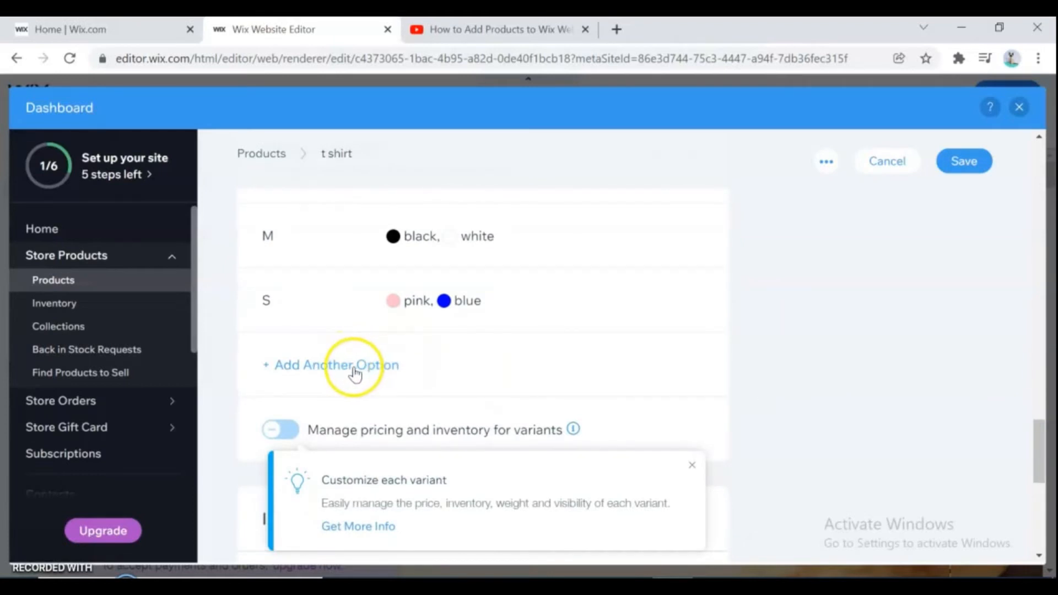
{"action": "left_click", "coordinate": [692, 466]}
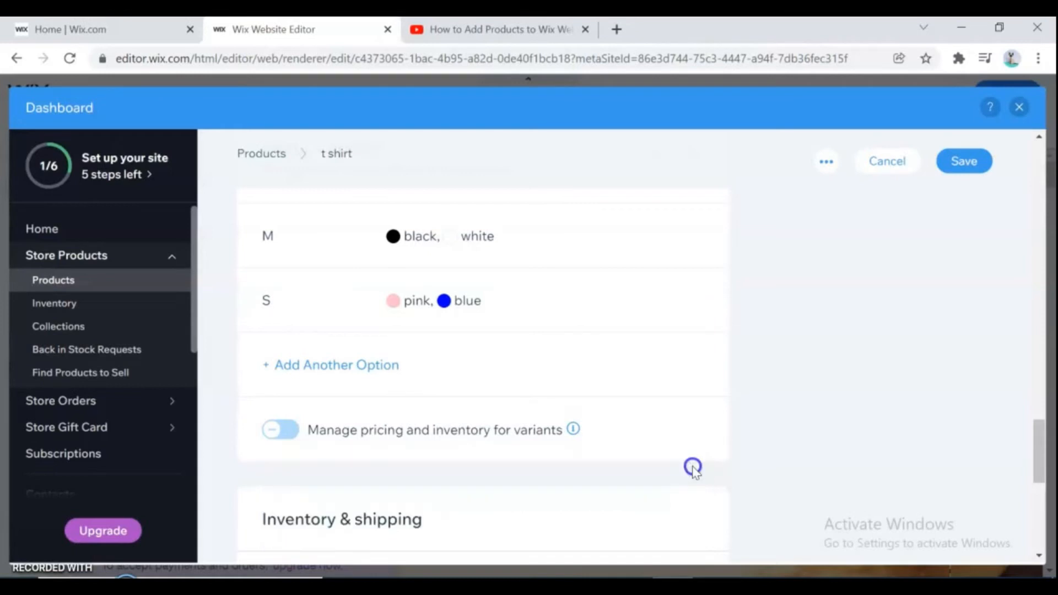
- Toggle inventory tracking on and back off
{"action": "left_click_drag", "start_coordinate": [1035, 445], "coordinate": [1049, 485]}
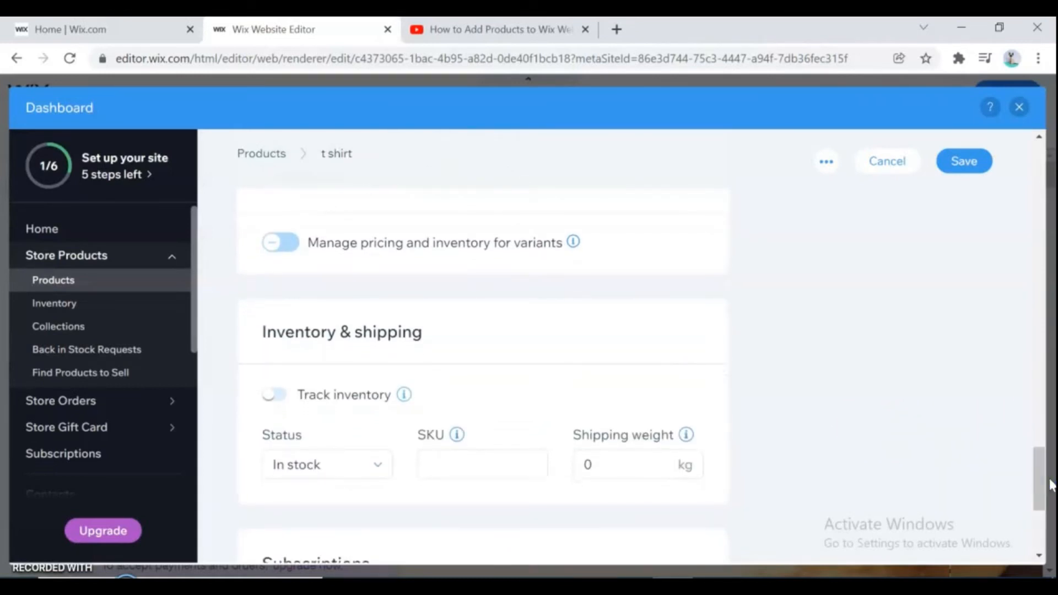
{"action": "left_click", "coordinate": [283, 394]}
{"action": "left_click", "coordinate": [283, 394]}
- Review the available collections for the product
{"action": "left_click_drag", "start_coordinate": [1035, 470], "coordinate": [1039, 502]}
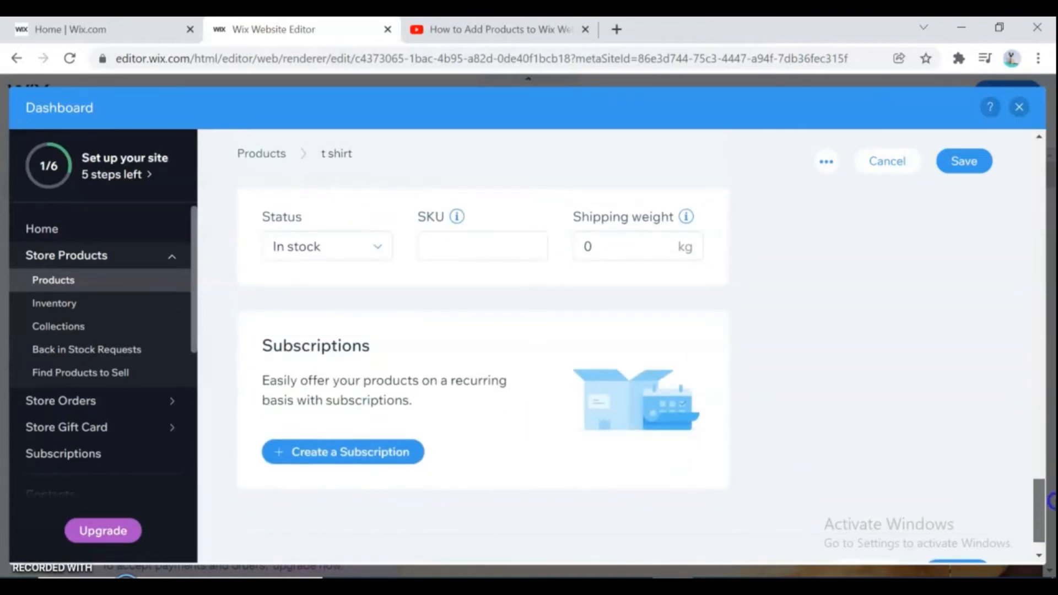
{"action": "left_click_drag", "start_coordinate": [1047, 501], "coordinate": [1051, 173]}
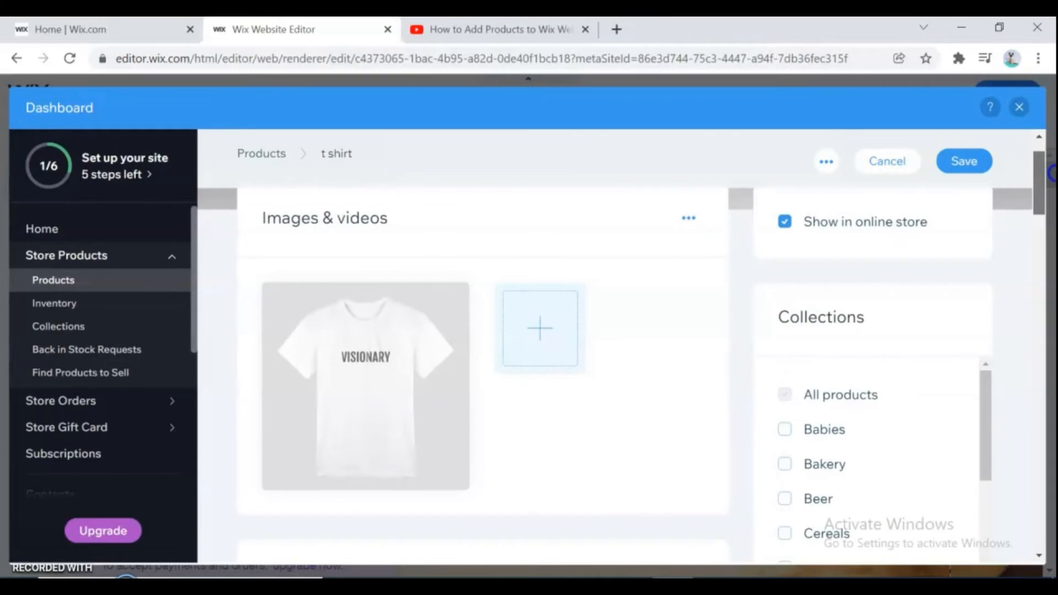
{"action": "left_click_drag", "start_coordinate": [1051, 174], "coordinate": [1052, 190]}
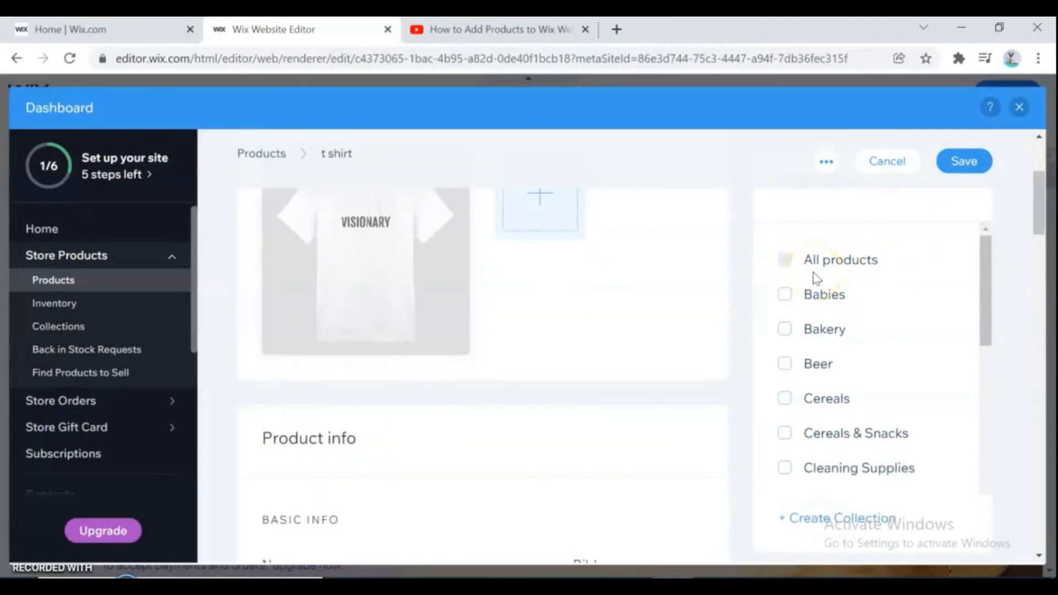
{"action": "left_click", "coordinate": [786, 259]}
{"action": "left_click", "coordinate": [784, 294]}
{"action": "left_click_drag", "start_coordinate": [987, 293], "coordinate": [1044, 498]}
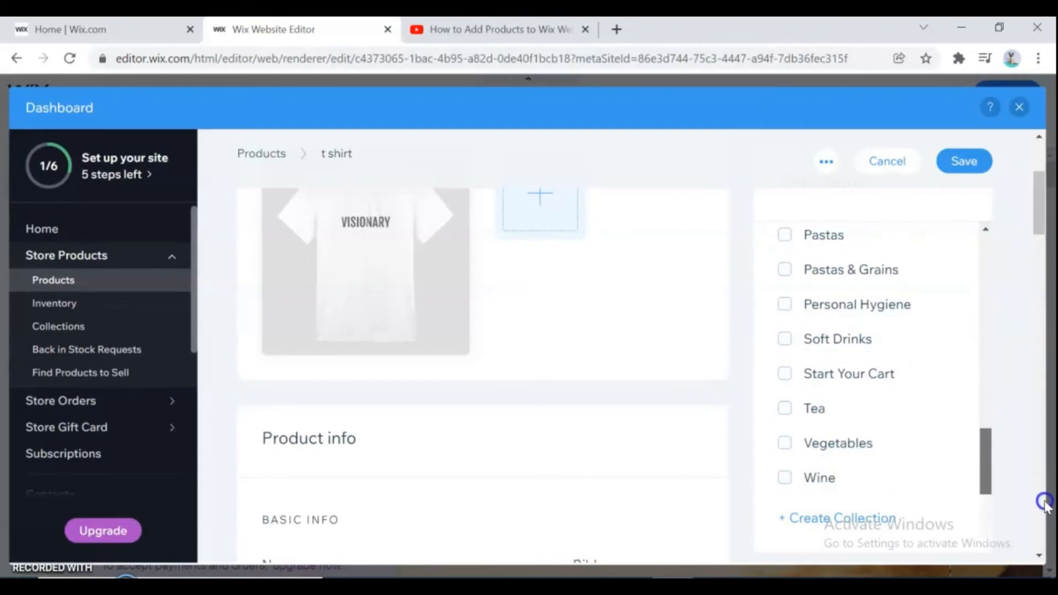
{"action": "left_click_drag", "start_coordinate": [1037, 196], "coordinate": [1041, 144]}
- Fill in the required custom text field label and save the product
{"action": "left_click", "coordinate": [961, 214]}
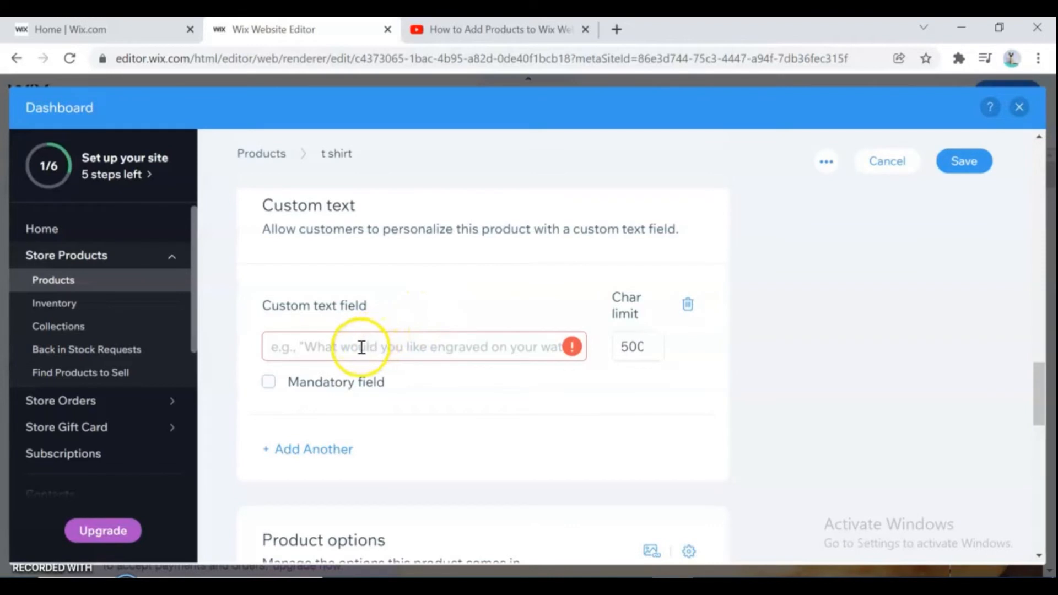
{"action": "type", "text": "all size"}
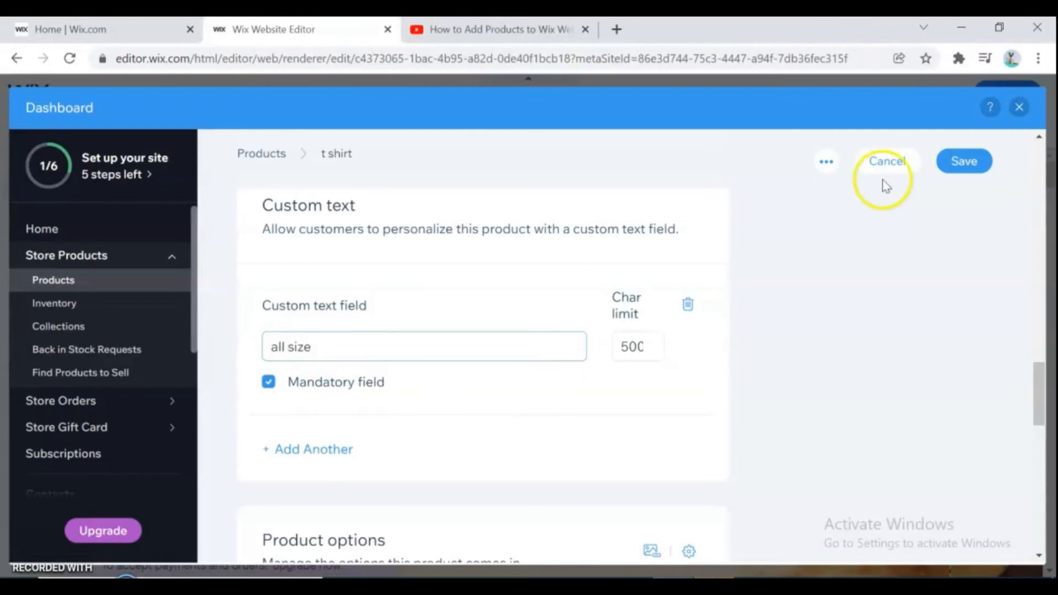
{"action": "left_click", "coordinate": [969, 161]}
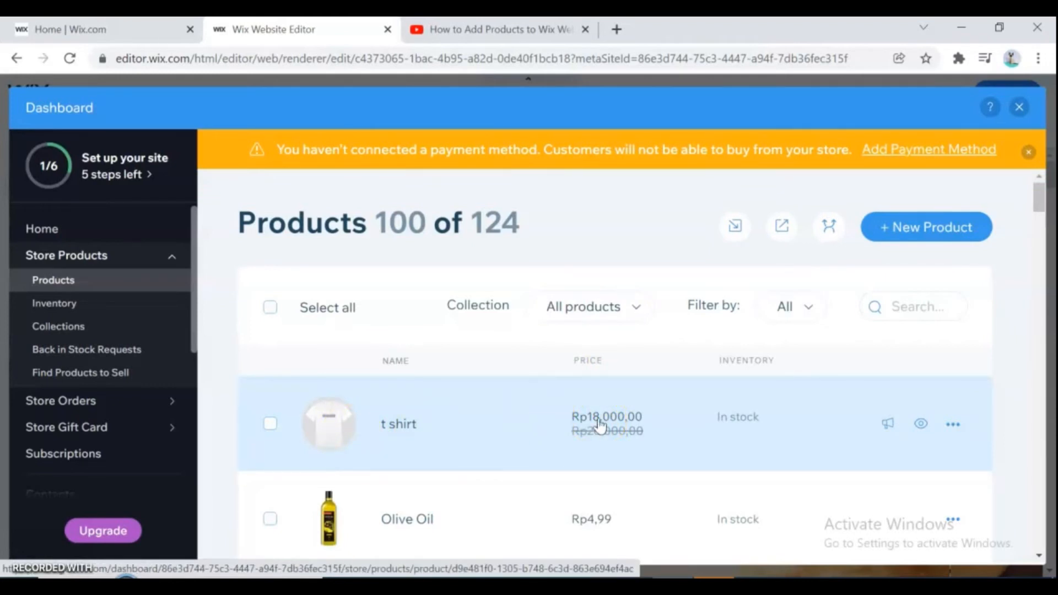
{"action": "left_click_drag", "start_coordinate": [1040, 200], "coordinate": [1042, 217]}
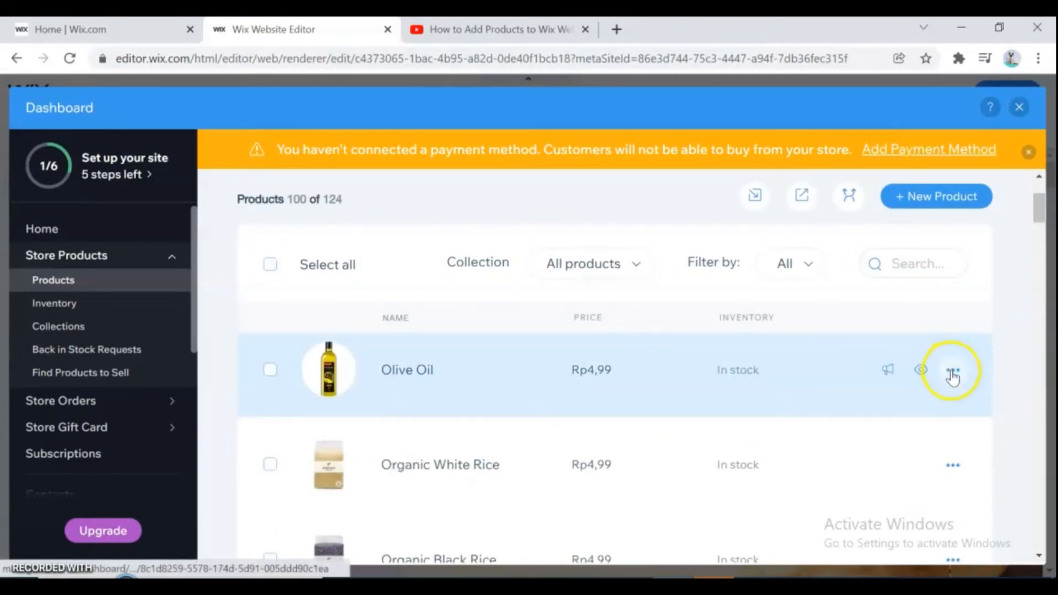
- Delete the Olive Oil product from the store's product list
{"action": "left_click", "coordinate": [953, 372]}
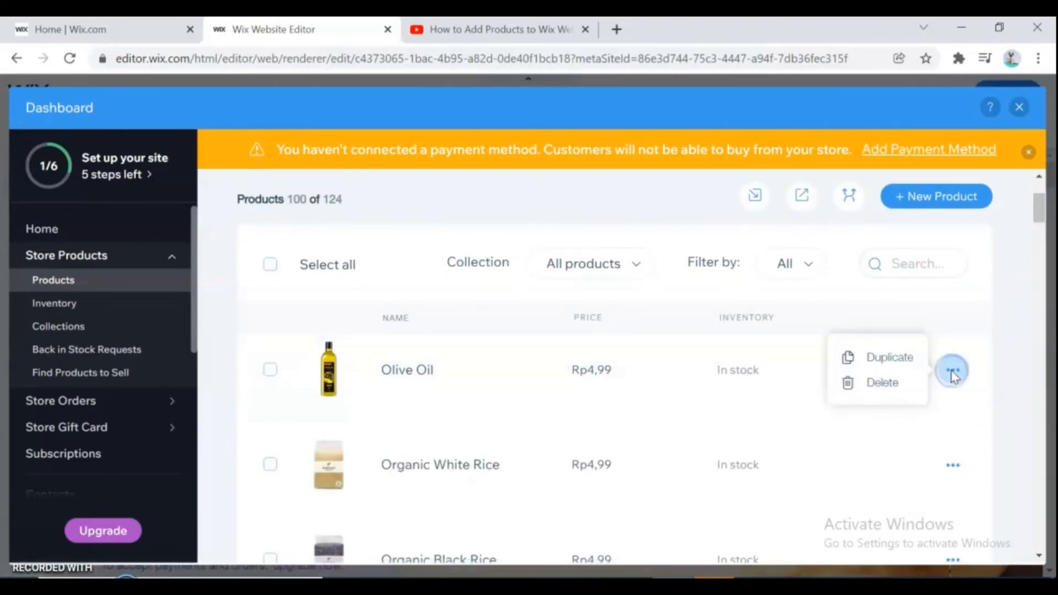
{"action": "left_click", "coordinate": [892, 388]}
{"action": "left_click", "coordinate": [717, 451]}
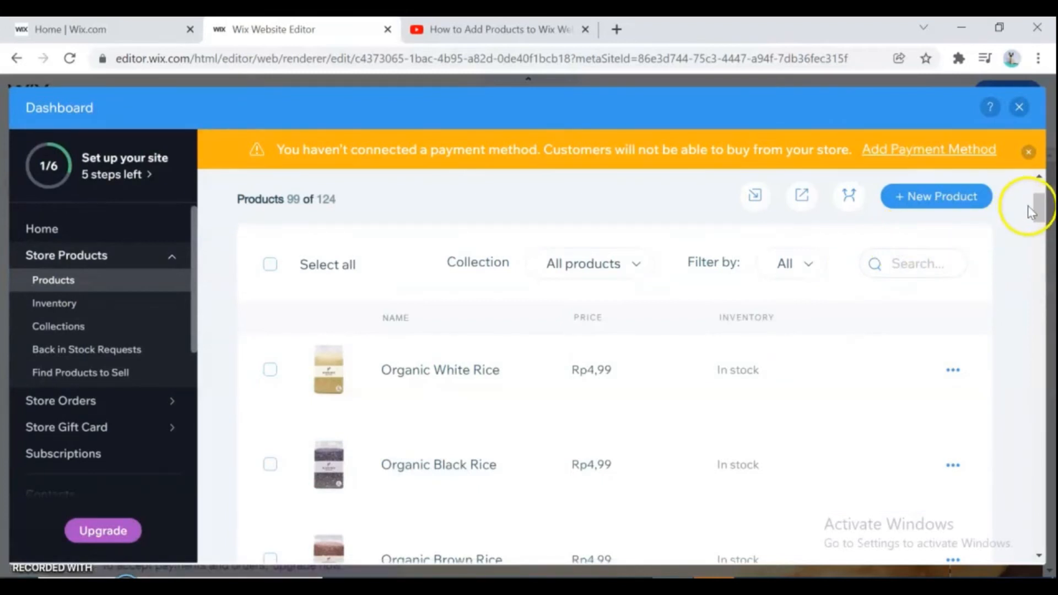
- Start a new physical product from the product list
{"action": "left_click_drag", "start_coordinate": [1035, 209], "coordinate": [1038, 194]}
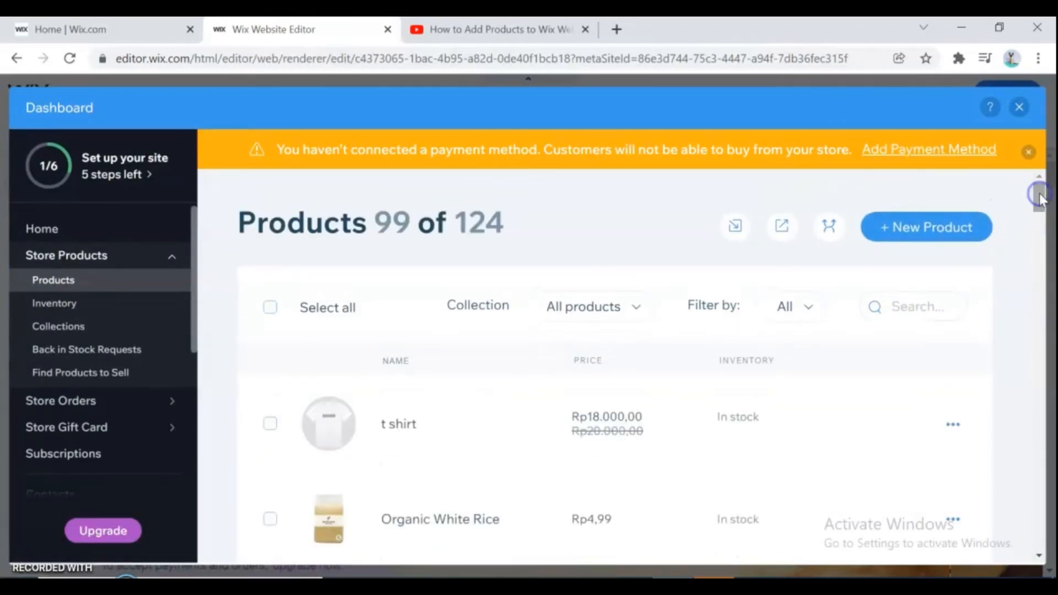
{"action": "left_click", "coordinate": [921, 227]}
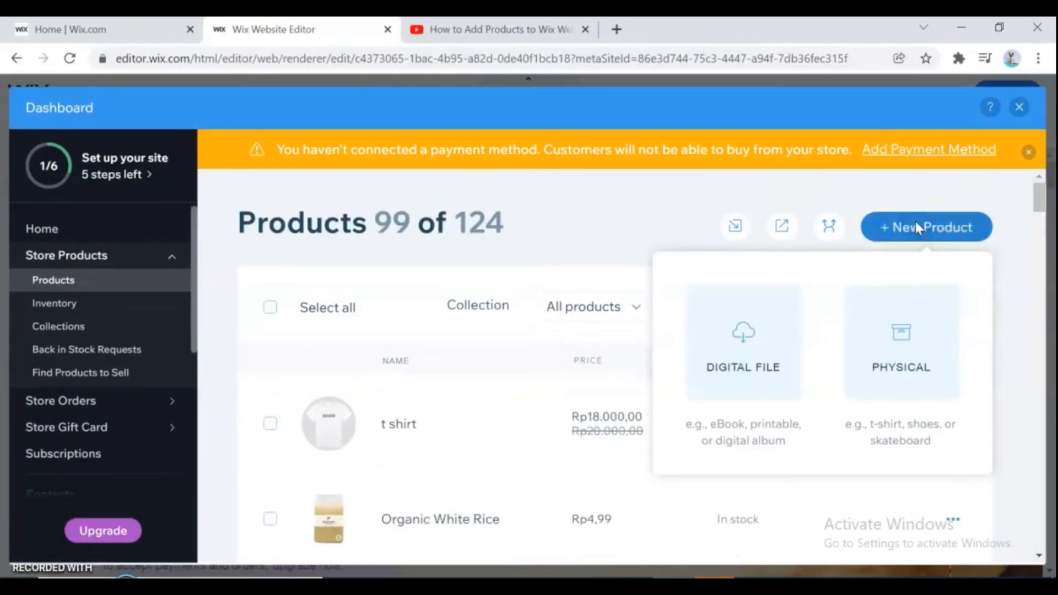
{"action": "left_click", "coordinate": [902, 341]}
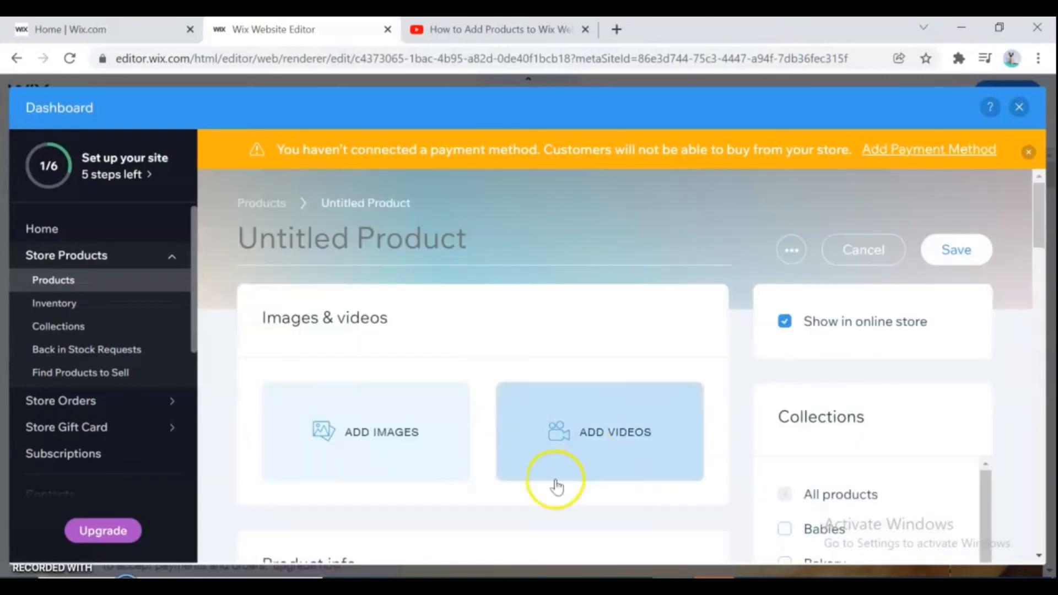
- Open the video chooser for the new product and browse Media from Wix
{"action": "left_click", "coordinate": [617, 433]}
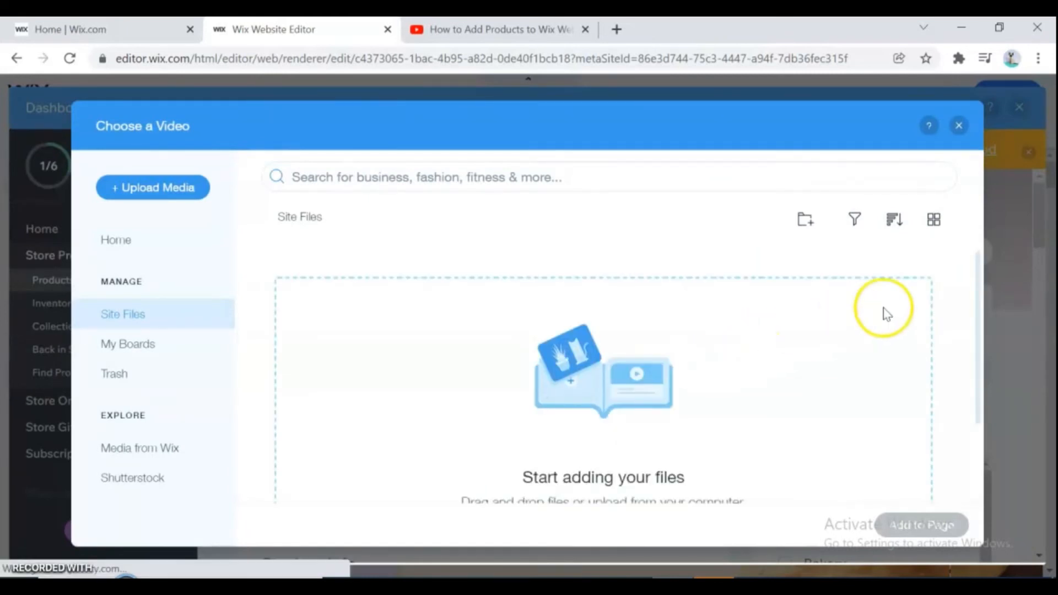
{"action": "left_click_drag", "start_coordinate": [980, 286], "coordinate": [987, 309]}
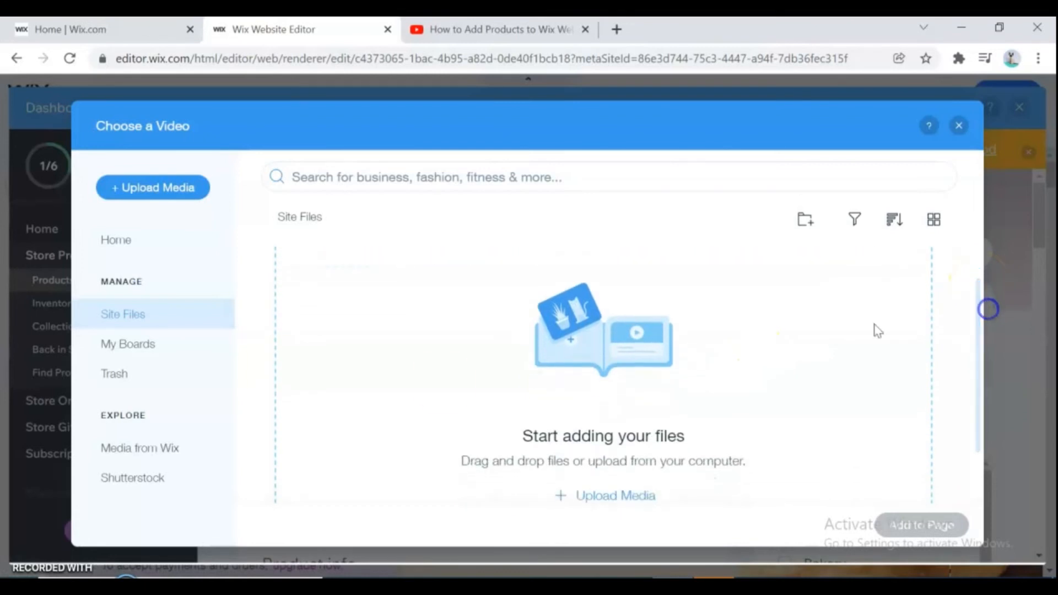
{"action": "left_click", "coordinate": [171, 449]}
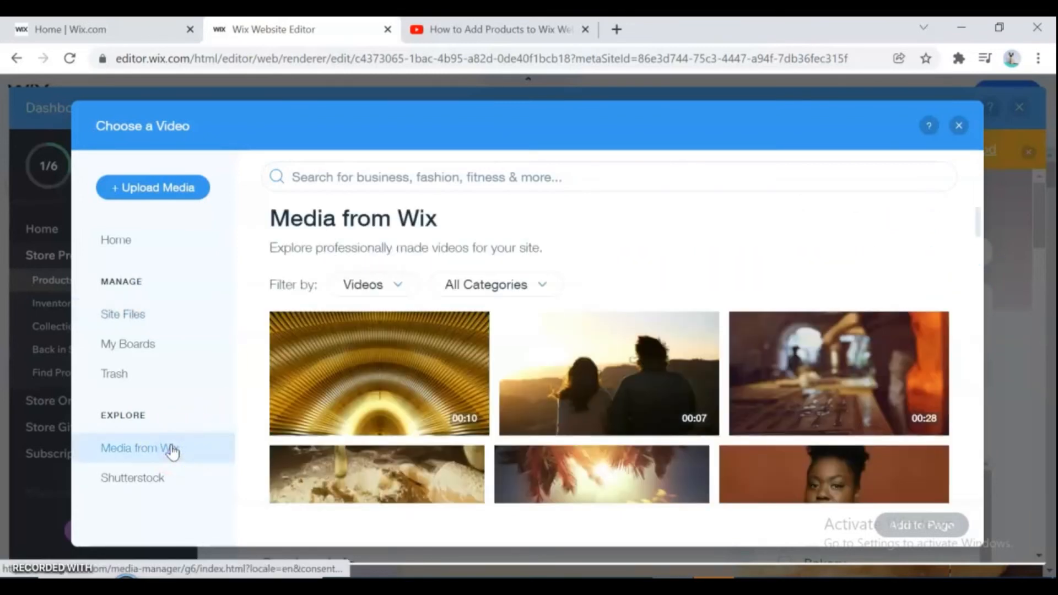
- Search the Wix media videos for roti, then clear the search
{"action": "left_click", "coordinate": [408, 179]}
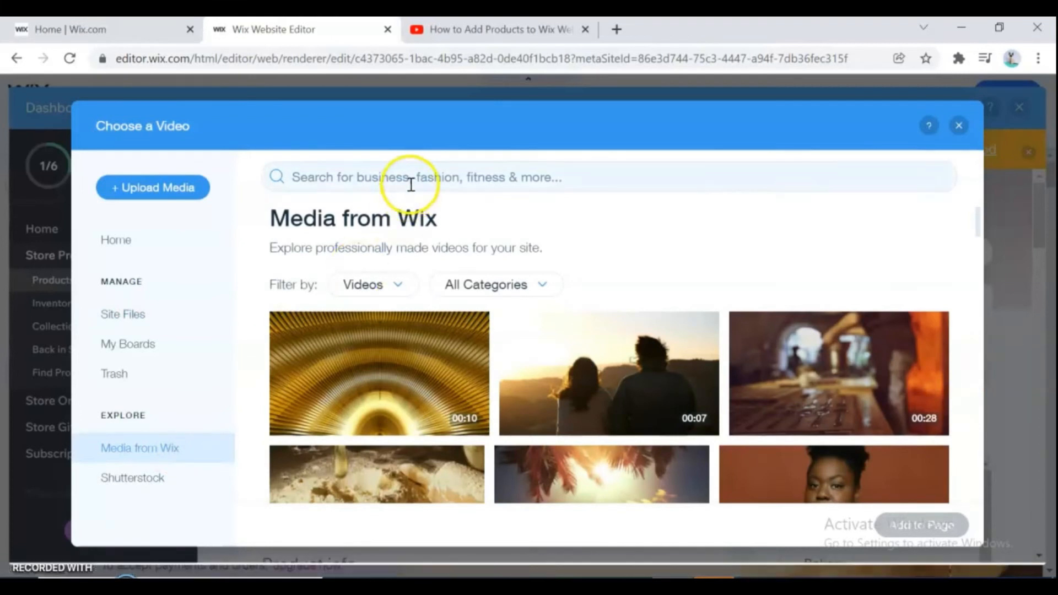
{"action": "type", "text": "r"}
{"action": "left_click", "coordinate": [390, 253]}
{"action": "double_click", "coordinate": [371, 176]}
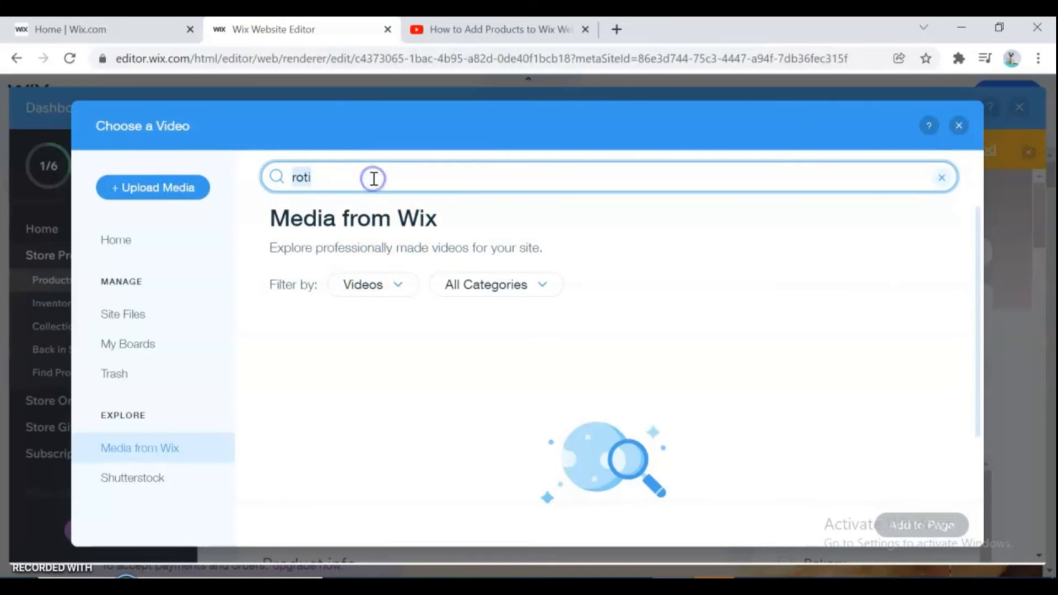
{"action": "key", "text": "BackSpace"}
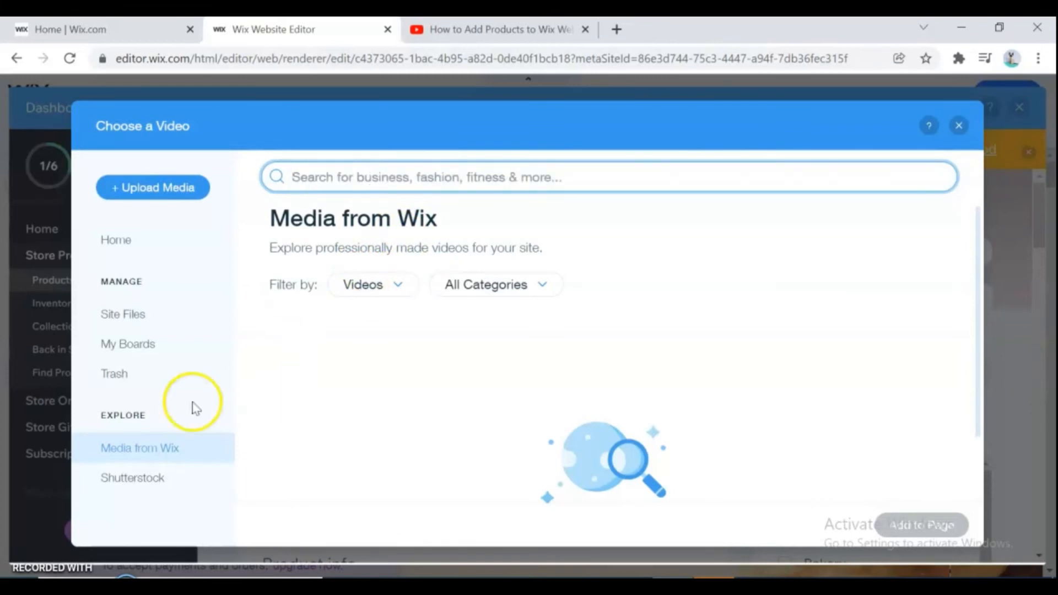
- Add the Workspace video from Media from Wix to the product
{"action": "left_click", "coordinate": [165, 448]}
{"action": "scroll", "coordinate": [986, 267], "scroll_direction": "down", "scroll_amount": 1}
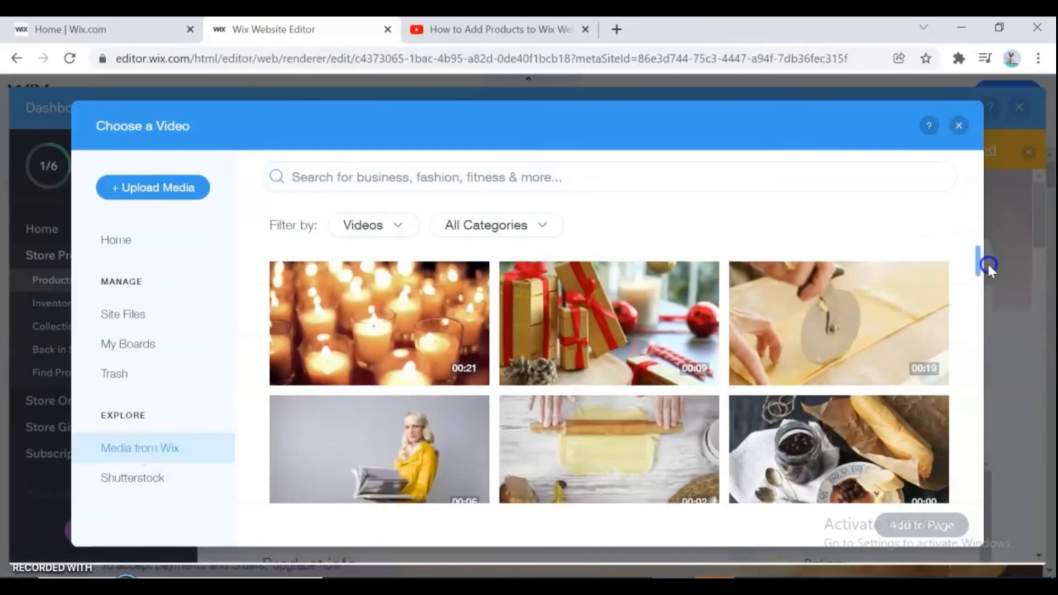
{"action": "left_click_drag", "start_coordinate": [979, 260], "coordinate": [1020, 431]}
{"action": "left_click", "coordinate": [385, 357]}
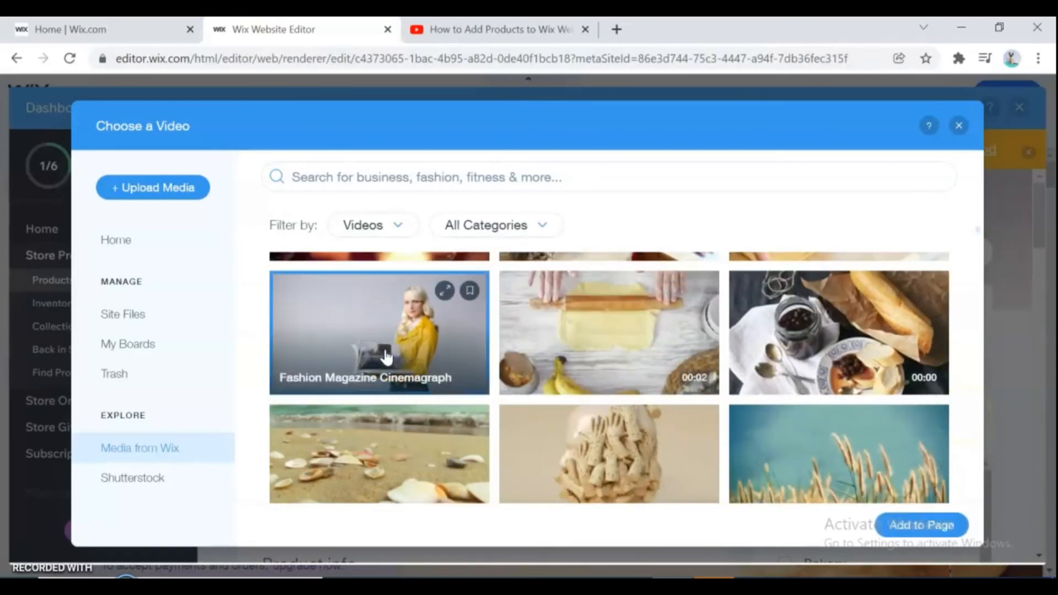
{"action": "left_click_drag", "start_coordinate": [977, 227], "coordinate": [986, 285]}
{"action": "left_click", "coordinate": [413, 433]}
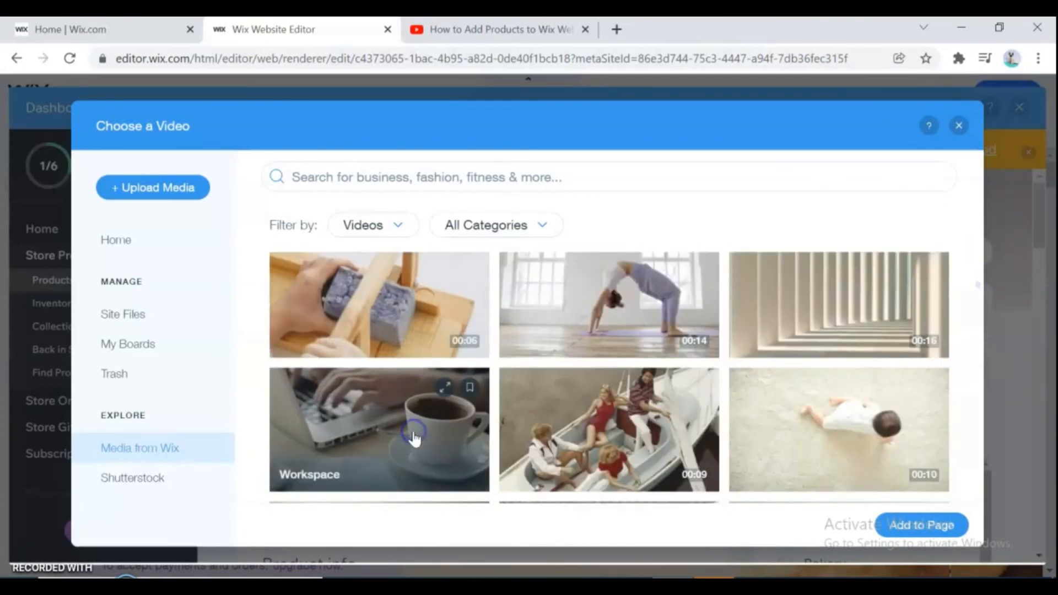
{"action": "left_click", "coordinate": [913, 524]}
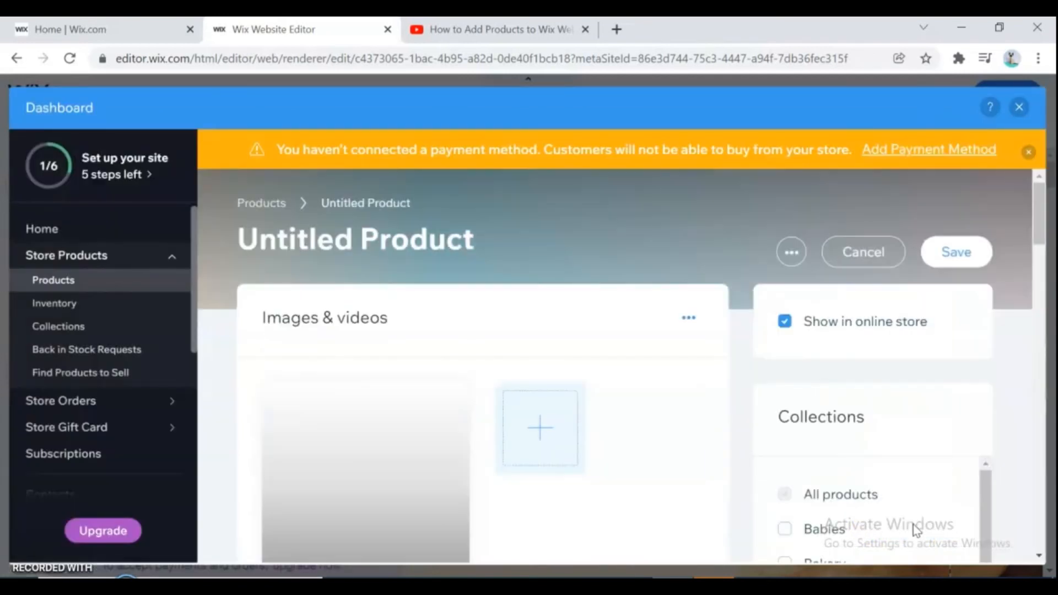
- Name the new product coffee
{"action": "left_click_drag", "start_coordinate": [1040, 219], "coordinate": [1041, 287]}
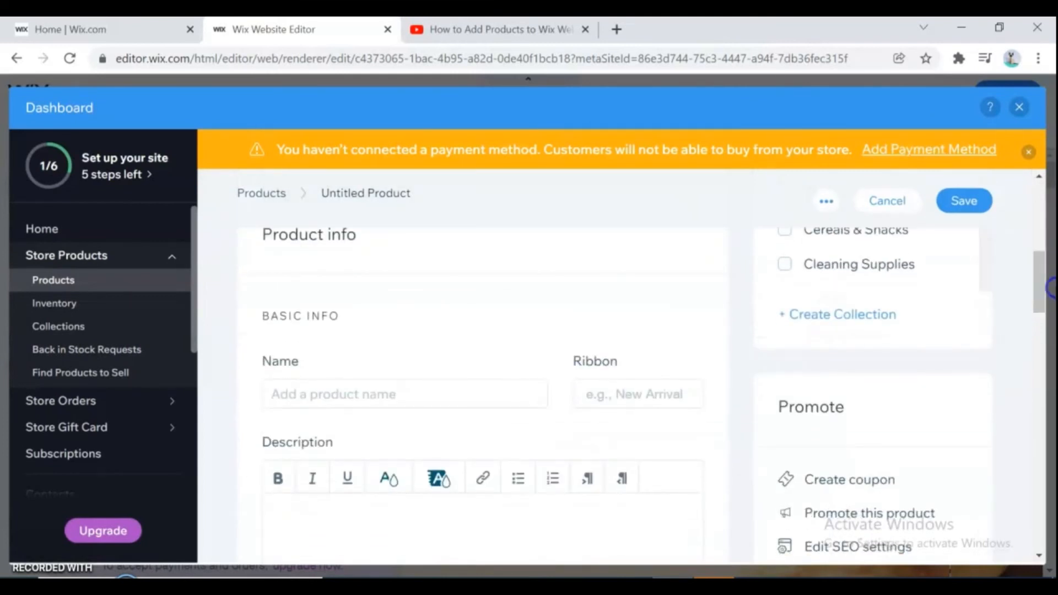
{"action": "left_click", "coordinate": [377, 400]}
{"action": "type", "text": "coffee"}
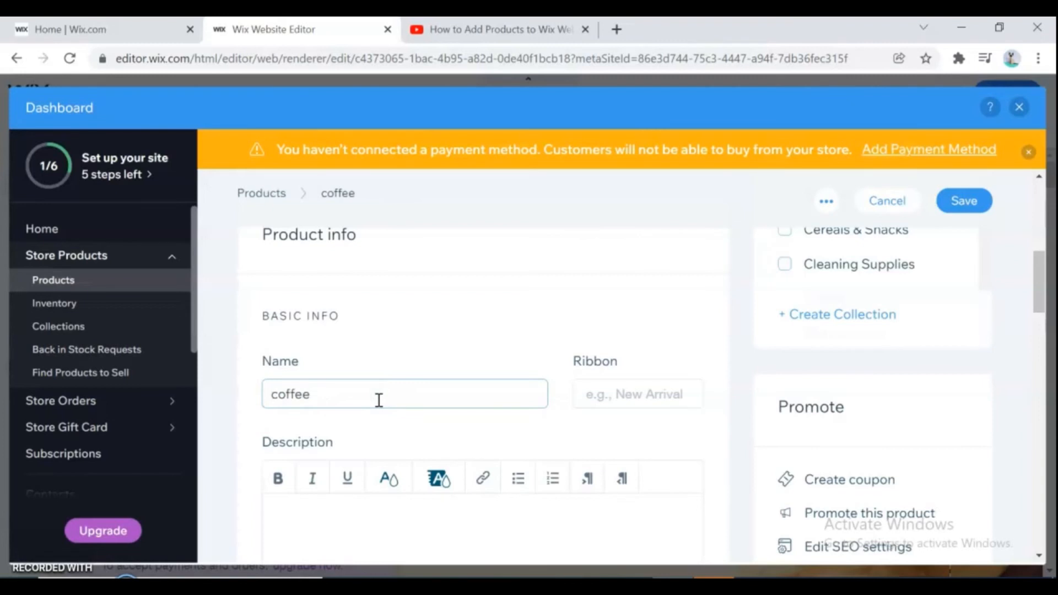
- Cancel the new product and discard its changes
{"action": "left_click_drag", "start_coordinate": [1043, 267], "coordinate": [1049, 298]}
{"action": "left_click", "coordinate": [456, 345]}
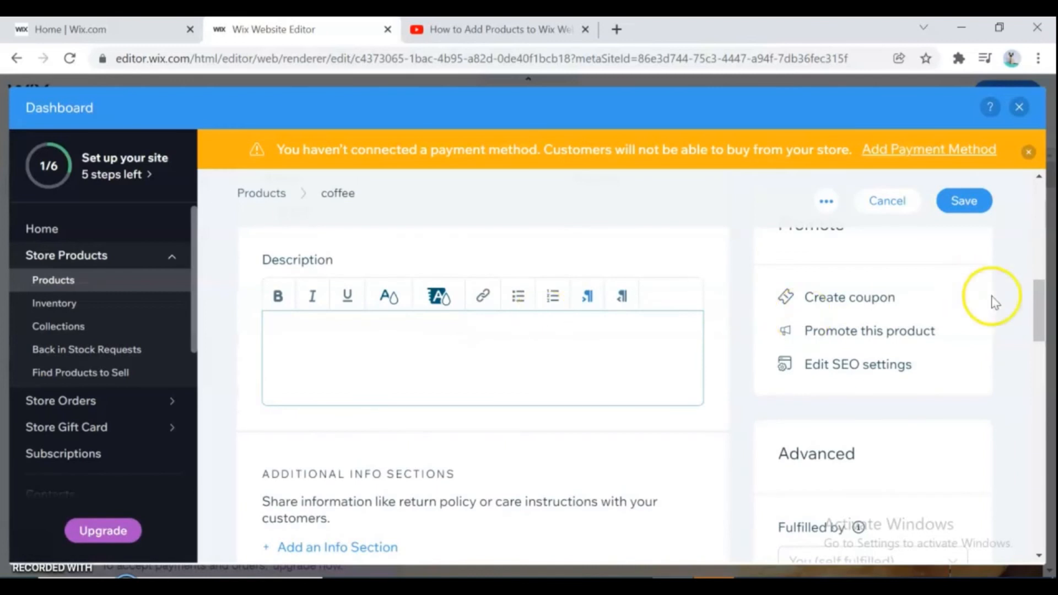
{"action": "left_click_drag", "start_coordinate": [1041, 307], "coordinate": [1051, 200]}
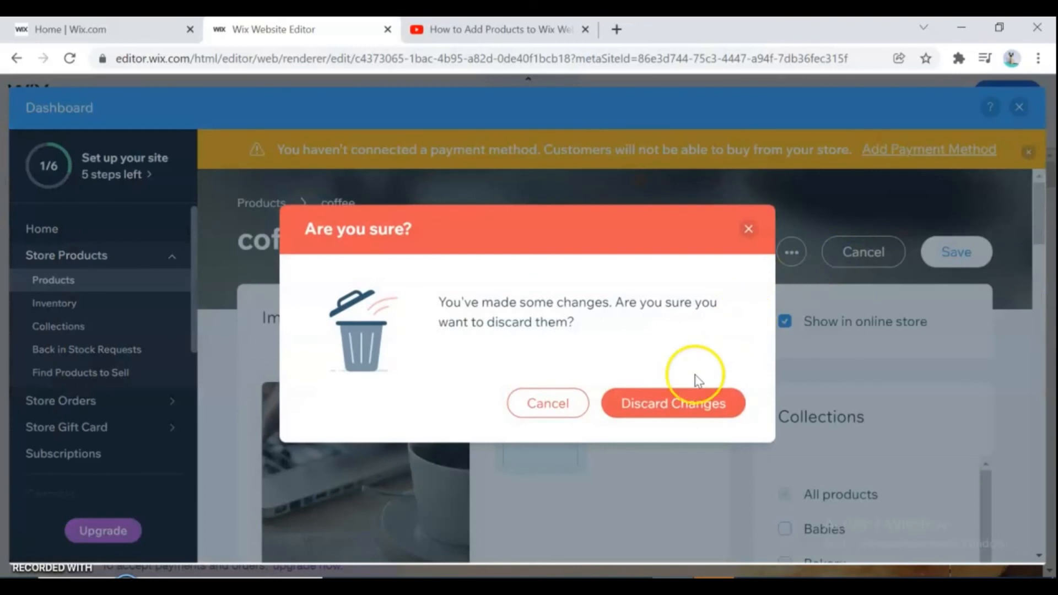
{"action": "left_click", "coordinate": [673, 401]}
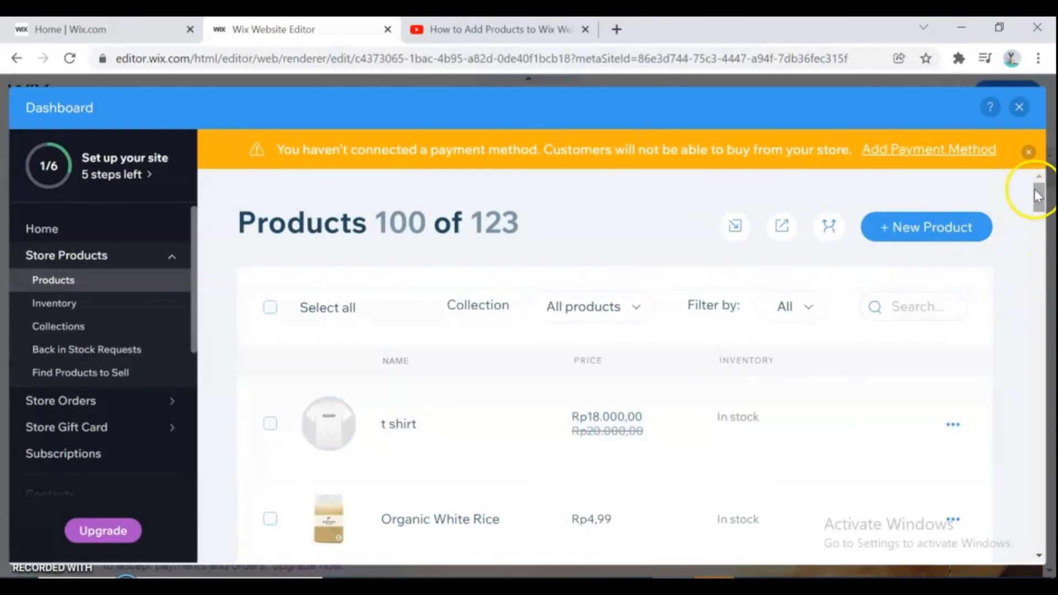
- Filter the product list to the Babies collection
{"action": "mouse_move", "coordinate": [1037, 190]}
{"action": "left_mouse_down"}
{"action": "mouse_move", "coordinate": [1046, 226]}
{"action": "mouse_move", "coordinate": [1040, 193]}
{"action": "left_mouse_up"}
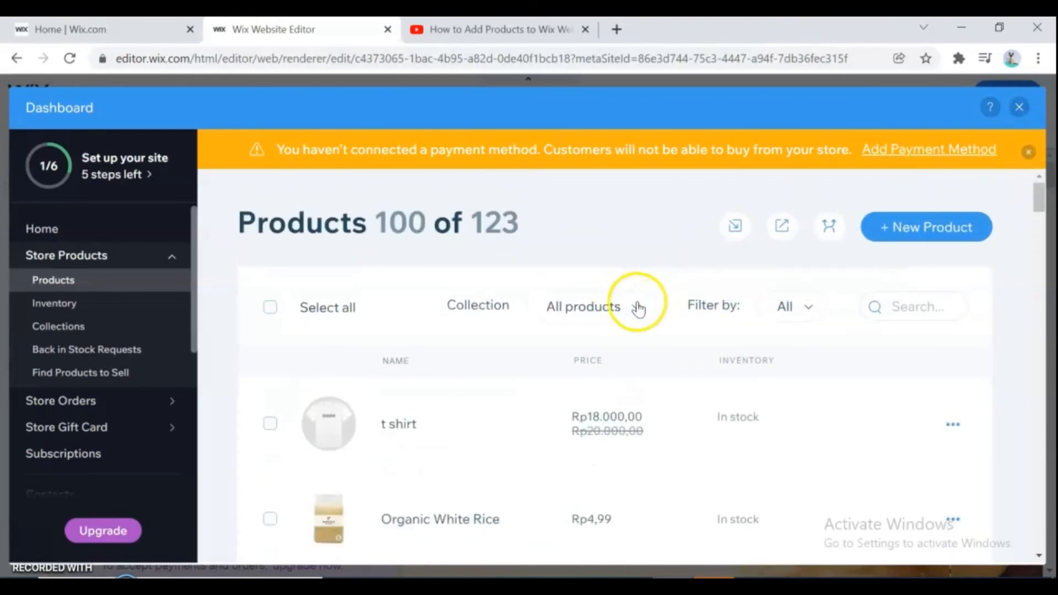
{"action": "left_click", "coordinate": [638, 307]}
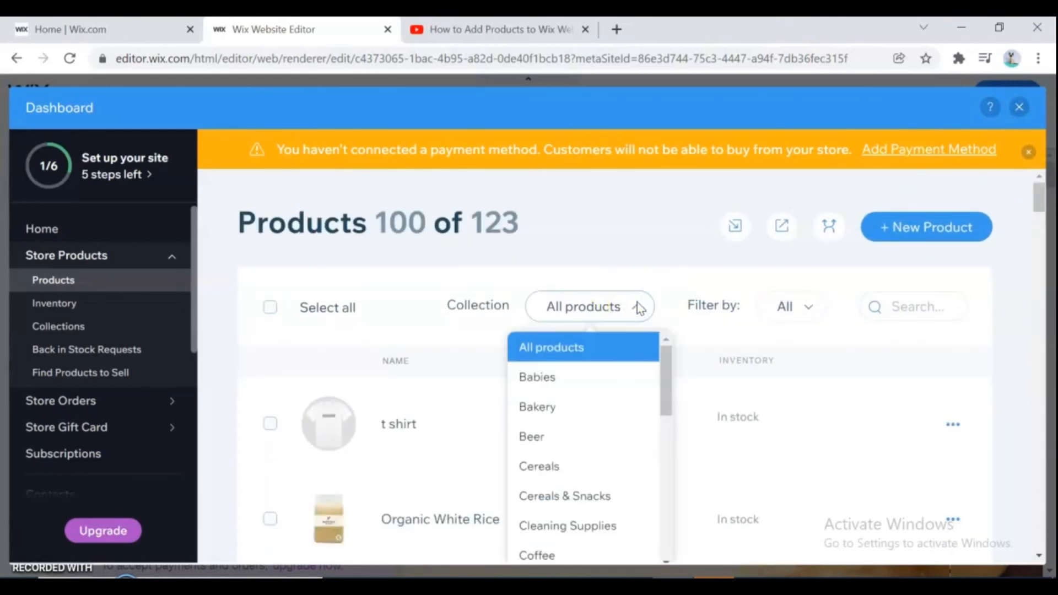
{"action": "left_click", "coordinate": [541, 379]}
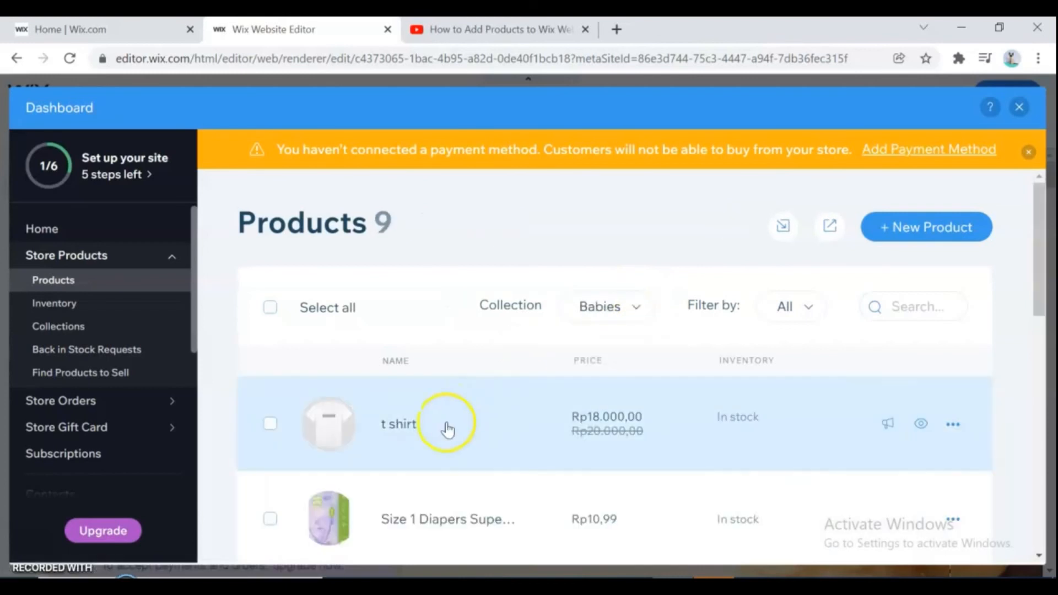
{"action": "left_click_drag", "start_coordinate": [1036, 302], "coordinate": [1039, 246]}
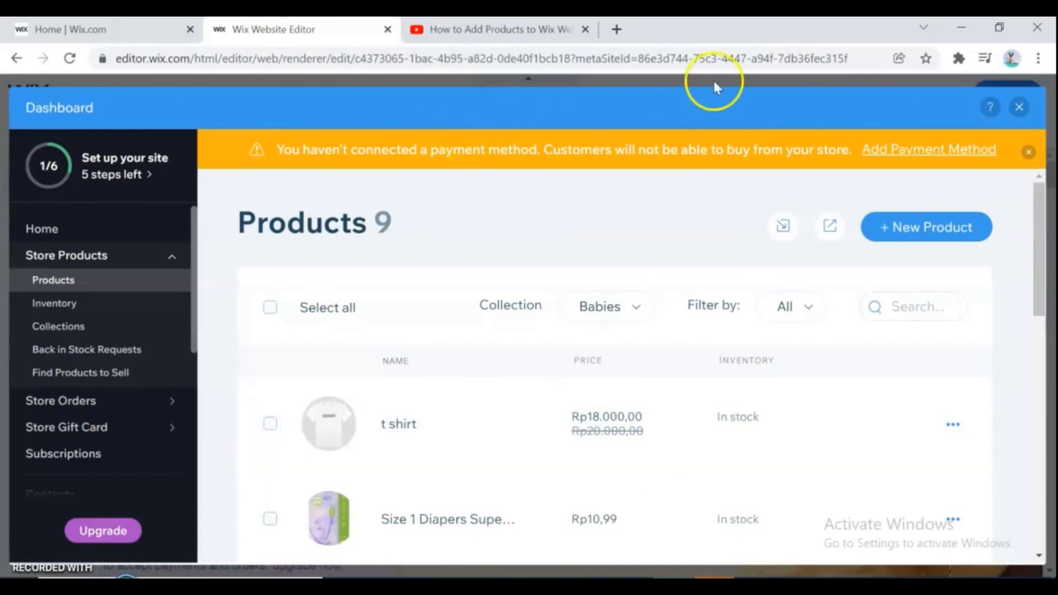
- Close the dashboard and review the Wix Forms & Payments options in the My Business panel
{"action": "left_click", "coordinate": [1019, 107]}
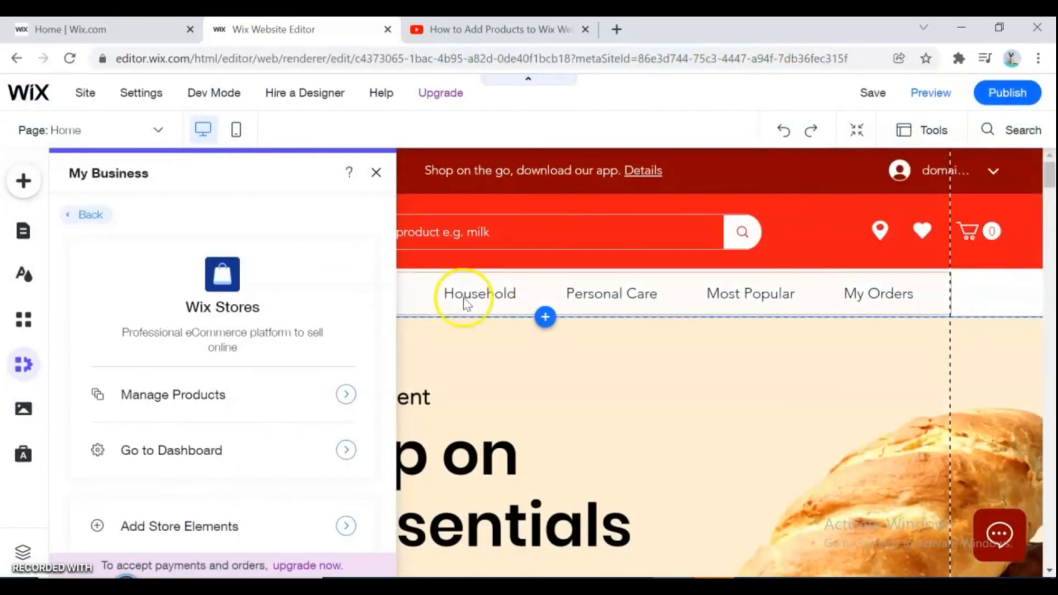
{"action": "left_click", "coordinate": [22, 365]}
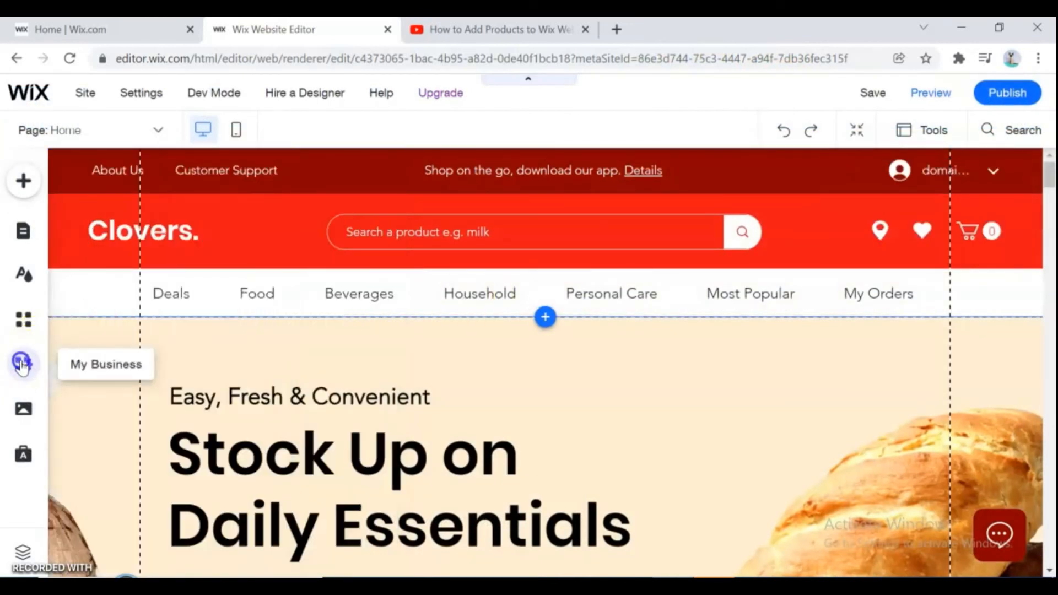
{"action": "left_click", "coordinate": [24, 364]}
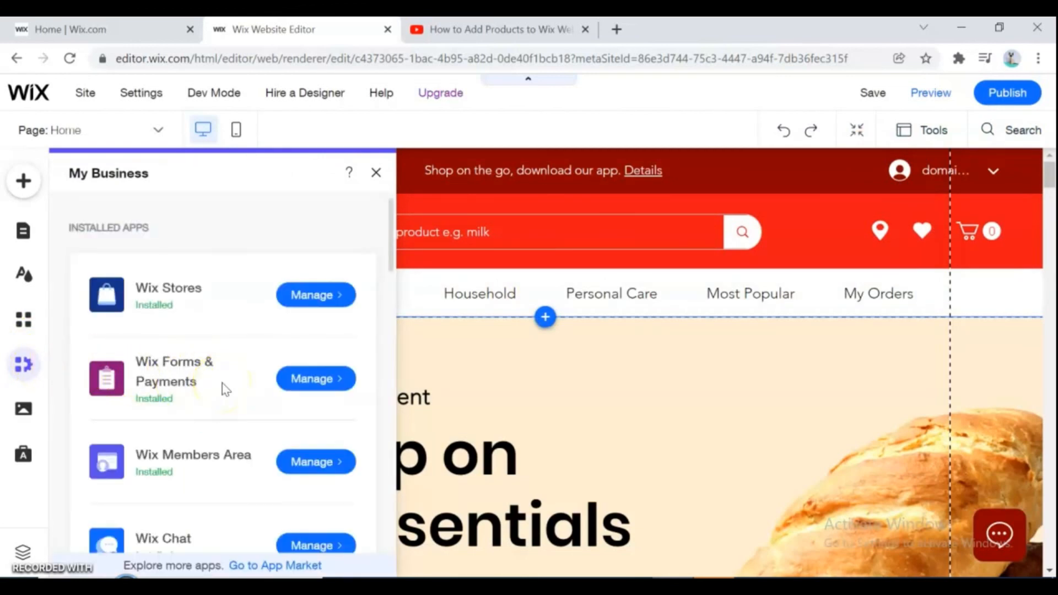
{"action": "left_click", "coordinate": [320, 380]}
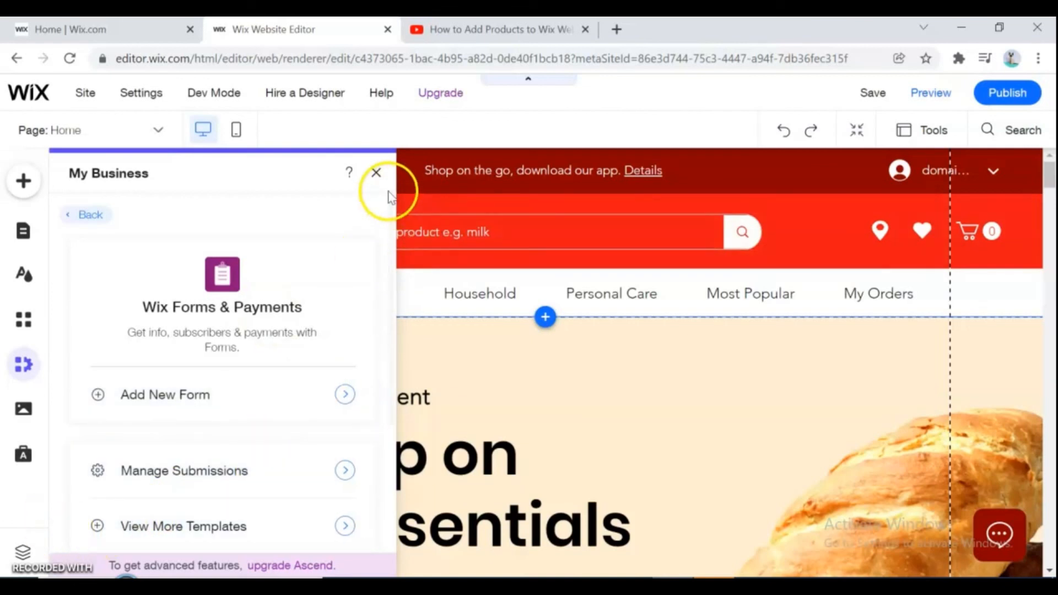
{"action": "left_click", "coordinate": [376, 172]}
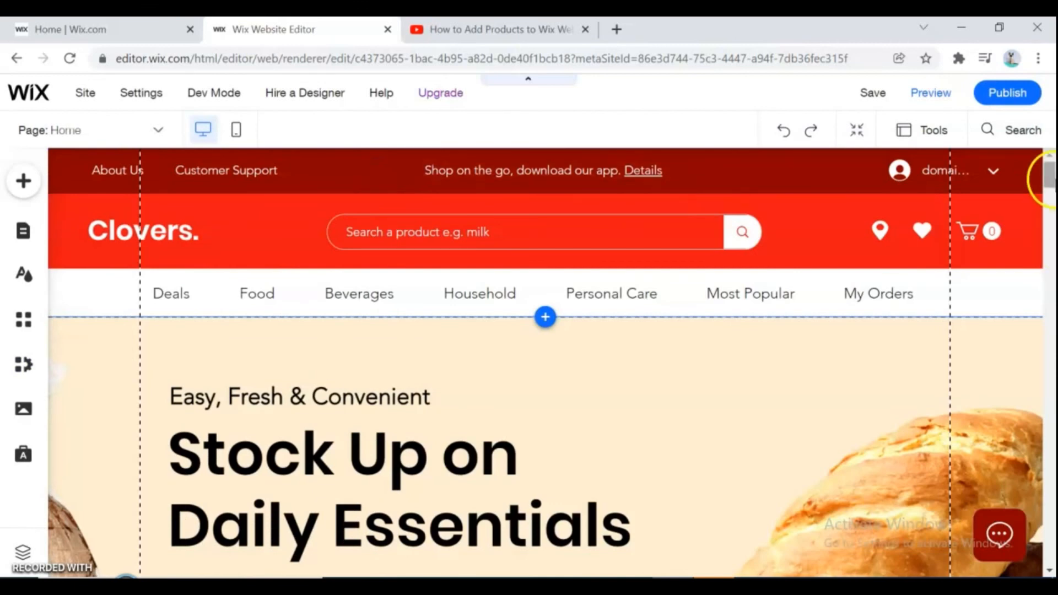
{"action": "left_click_drag", "start_coordinate": [1049, 188], "coordinate": [1050, 207]}
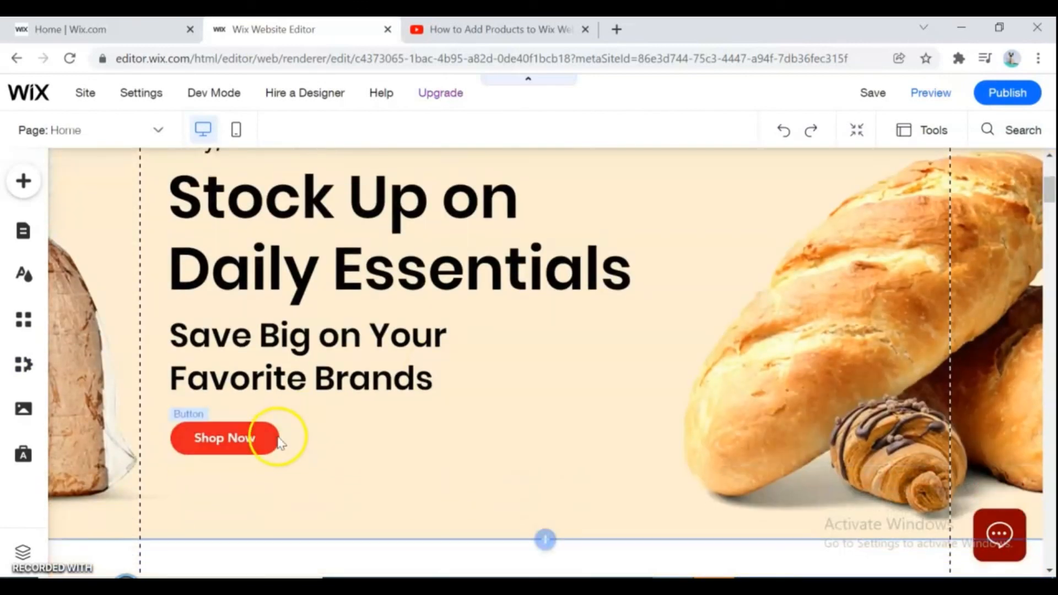